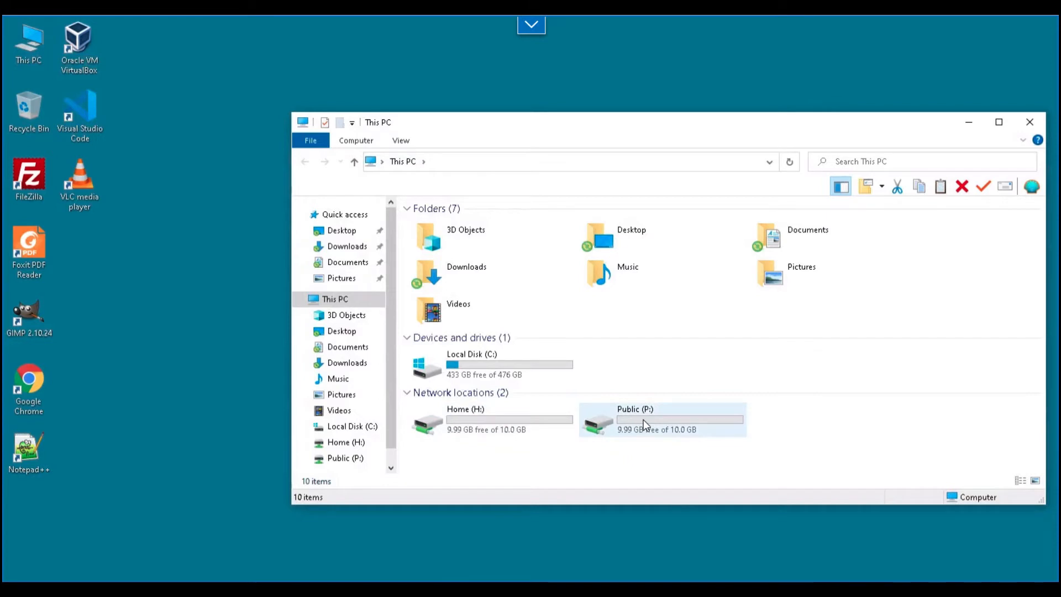
- Check the Public (P:) drive for the Windows 10 disc image Win10_21H1_English_x64.iso and return to This PC
double_click(643, 419)
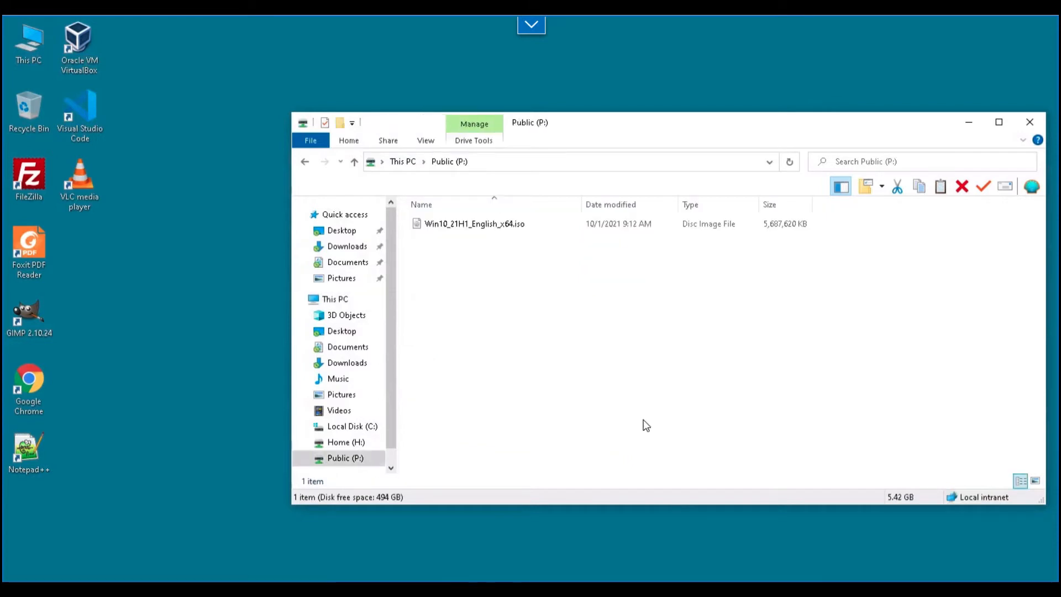
left_click(455, 231)
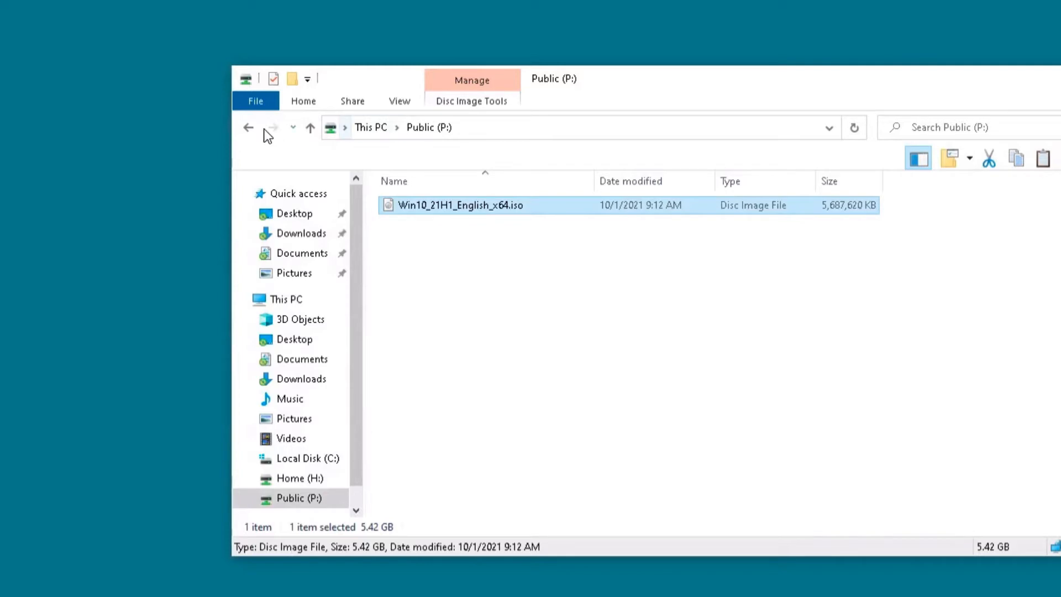
left_click(248, 131)
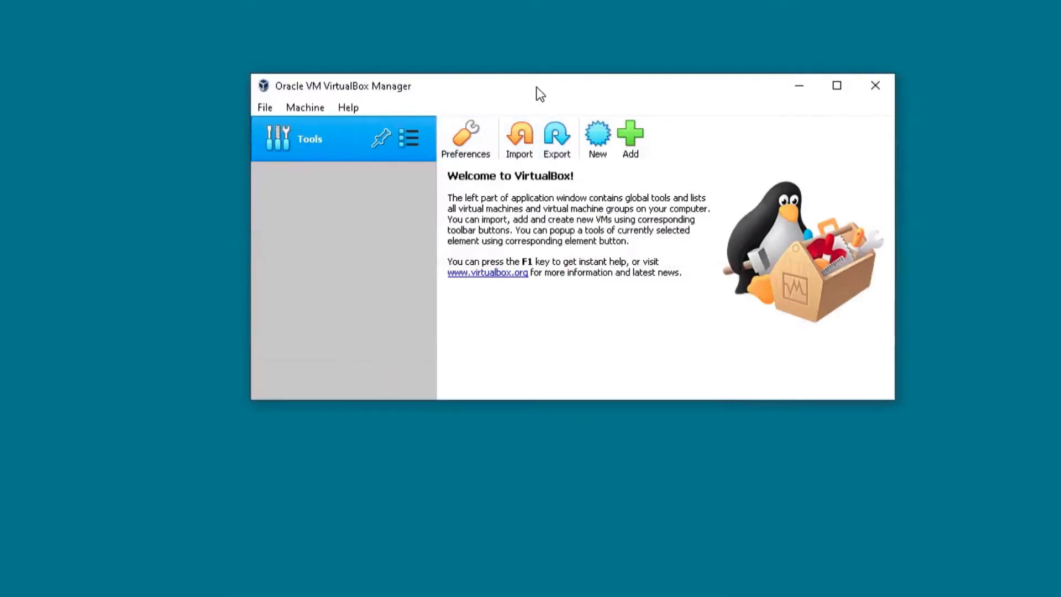
- Start a new virtual machine in VirtualBox named Windows10a with Microsoft Windows as the operating system type
left_click_drag(540, 91, 507, 92)
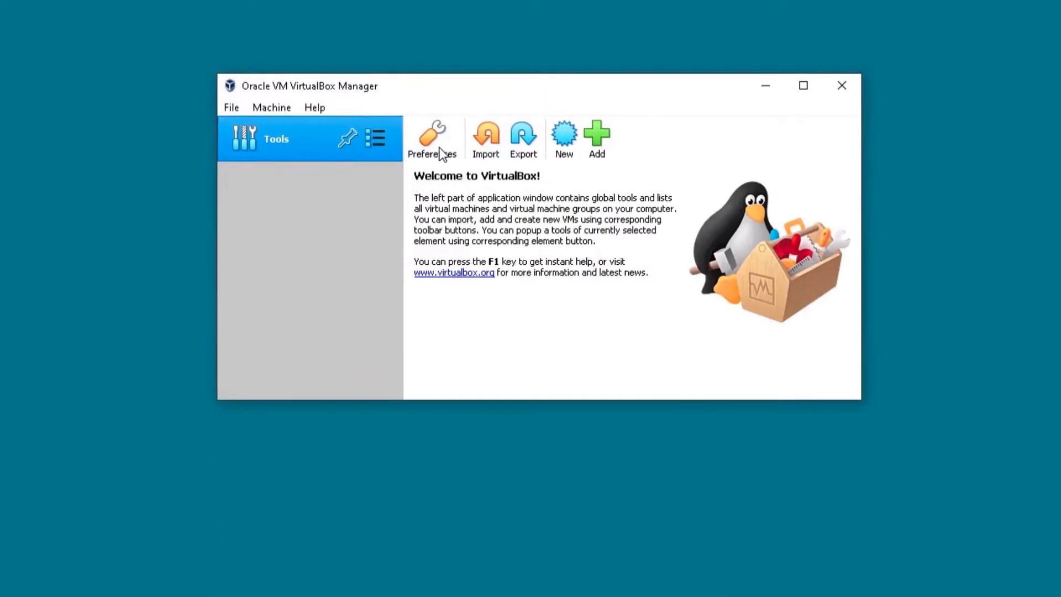
left_click(565, 145)
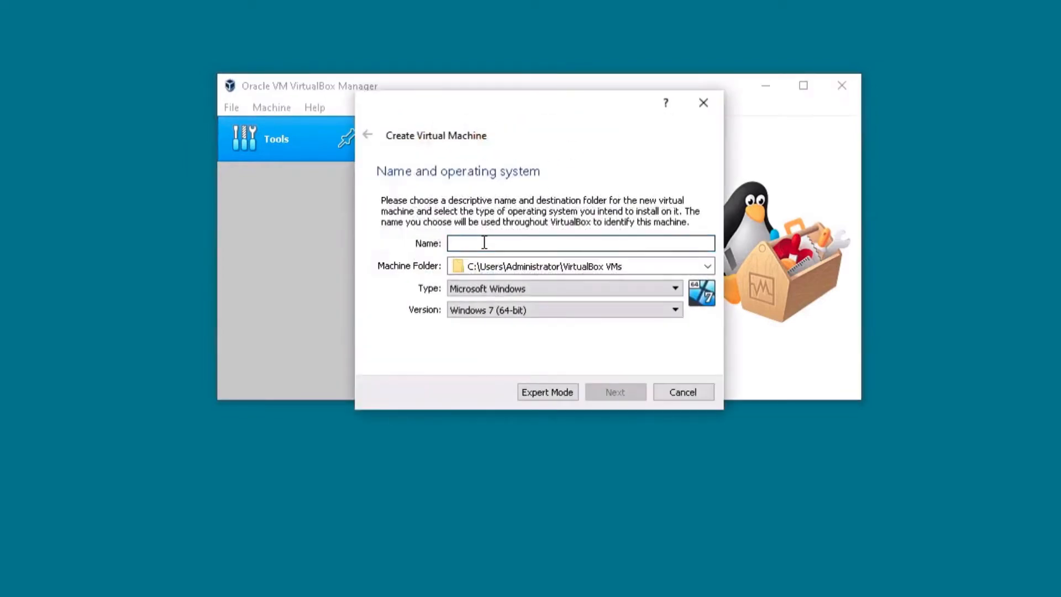
type("Windows 10")
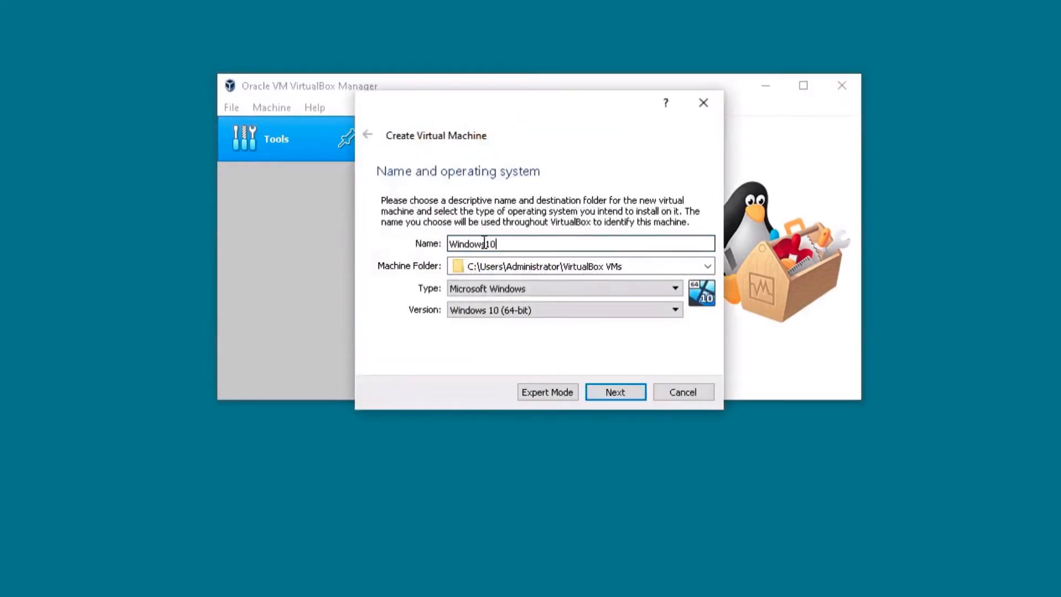
type("a")
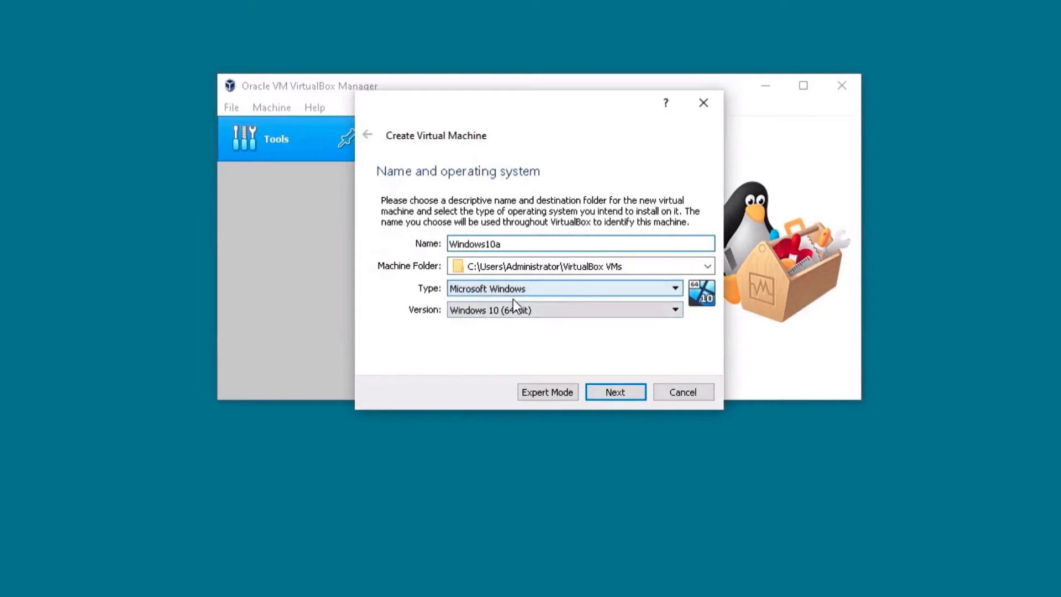
left_click(529, 289)
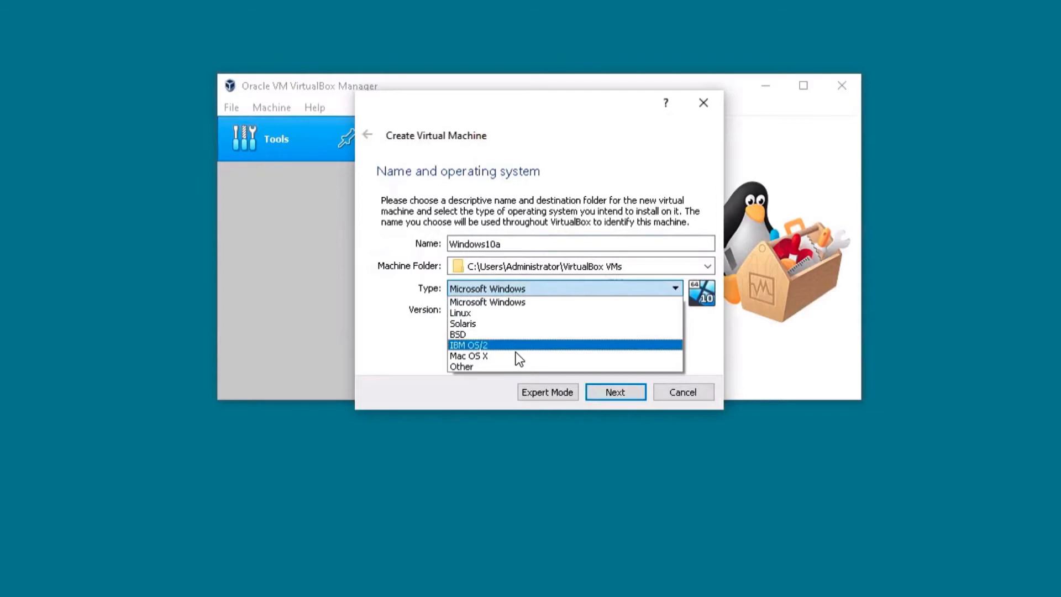
left_click(515, 303)
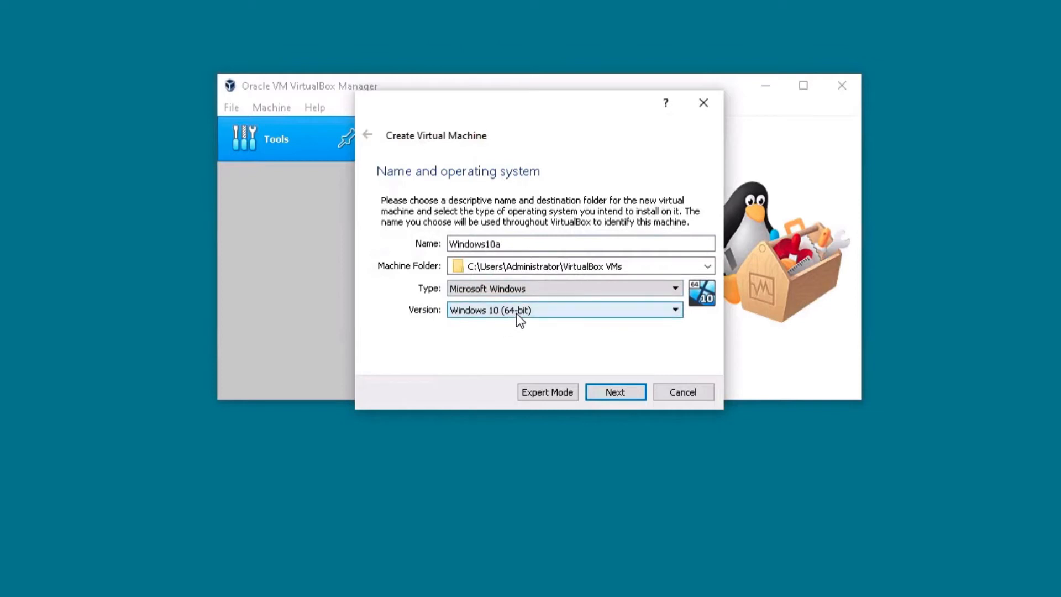
- Review the Windows versions offered for the new virtual machine, keeping Windows 10 (64-bit)
double_click(517, 312)
left_click(677, 310)
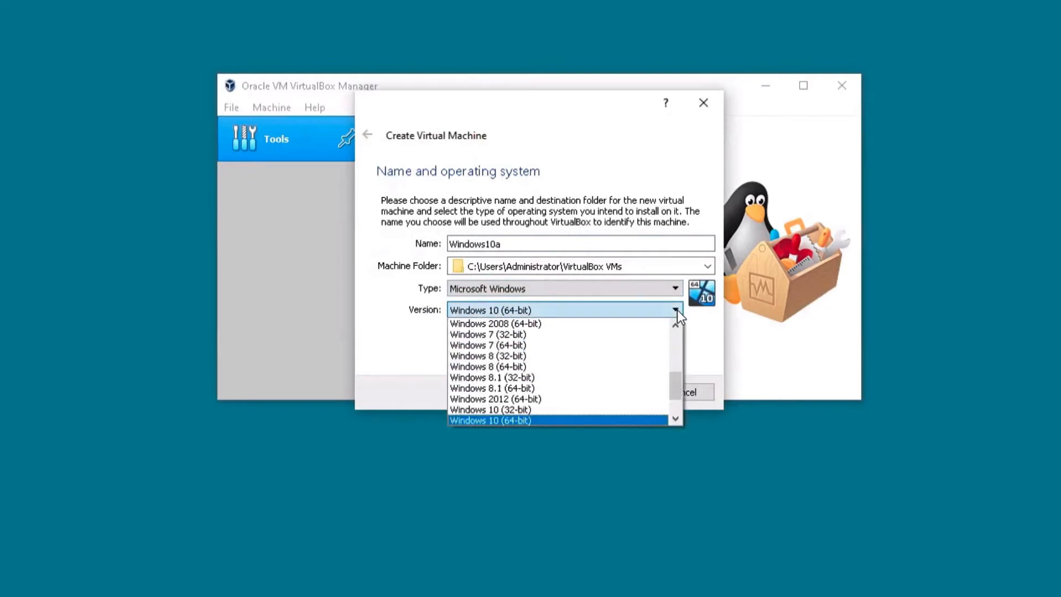
scroll(594, 370, "up", 2)
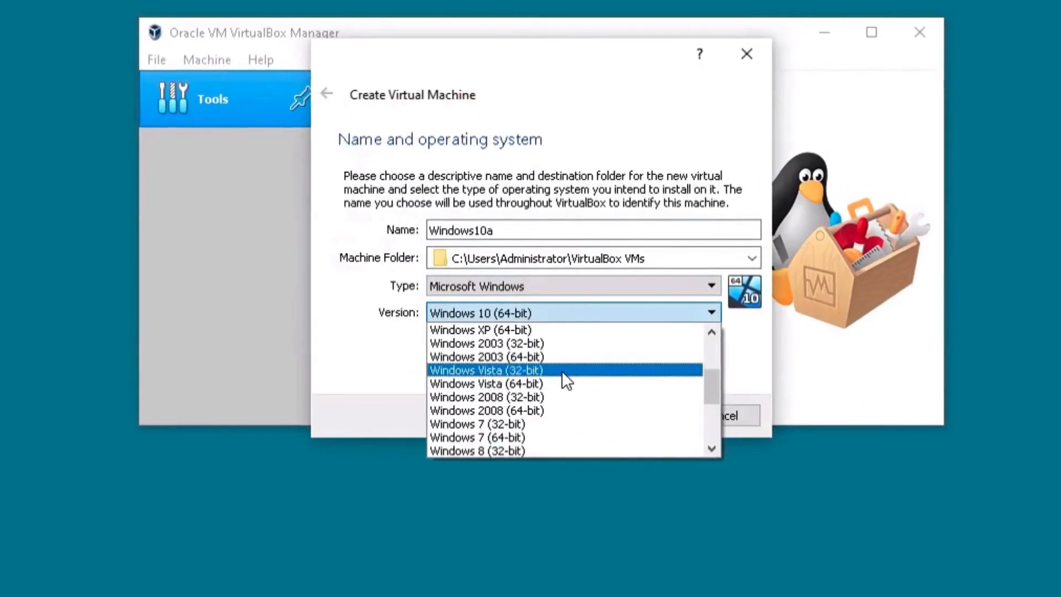
scroll(513, 390, "down", 4)
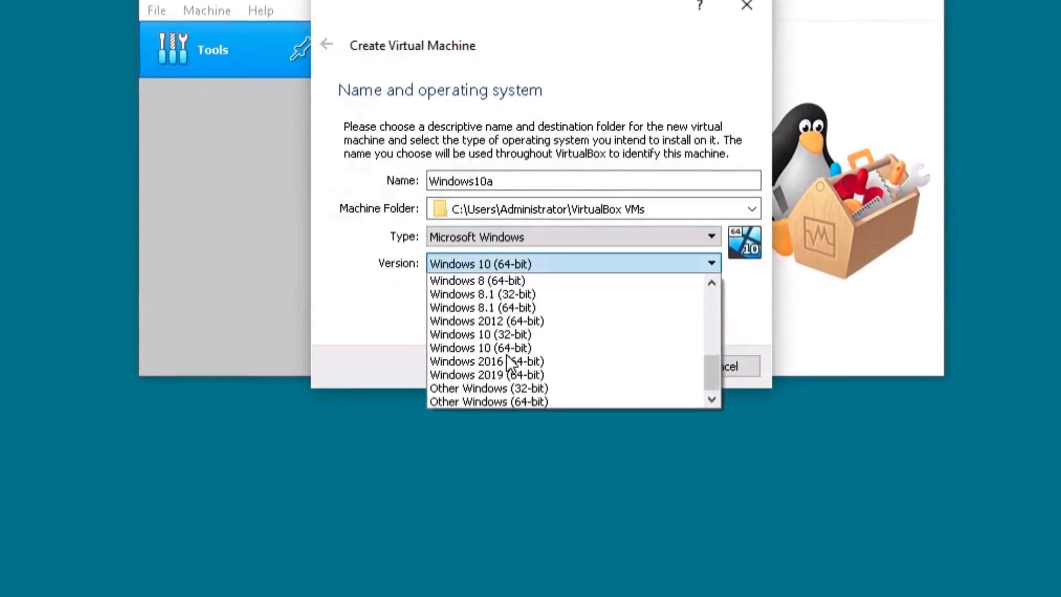
scroll(507, 361, "up", 5)
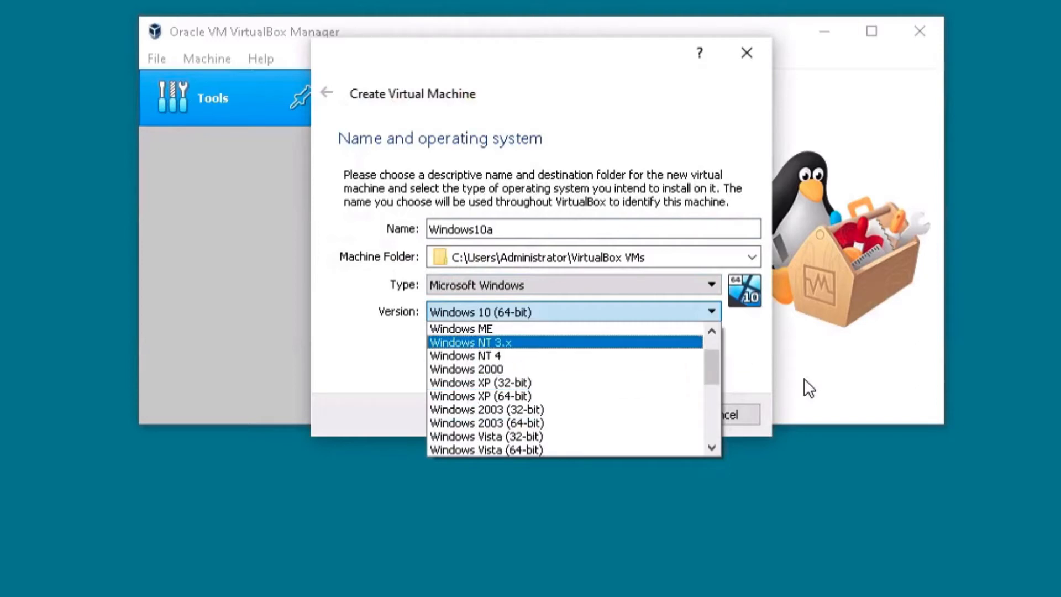
left_click(823, 381)
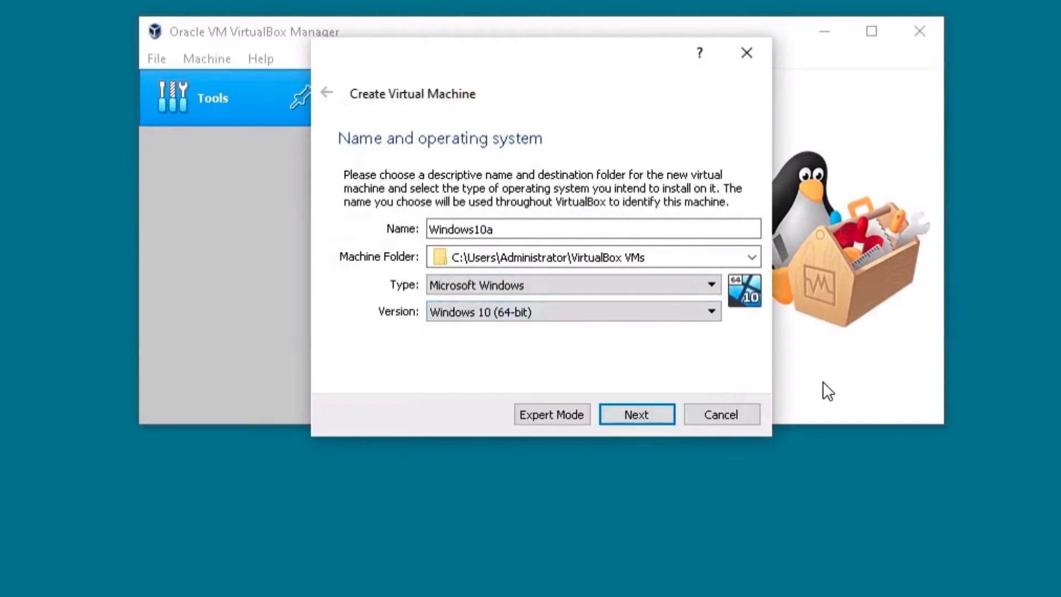
left_click(728, 418)
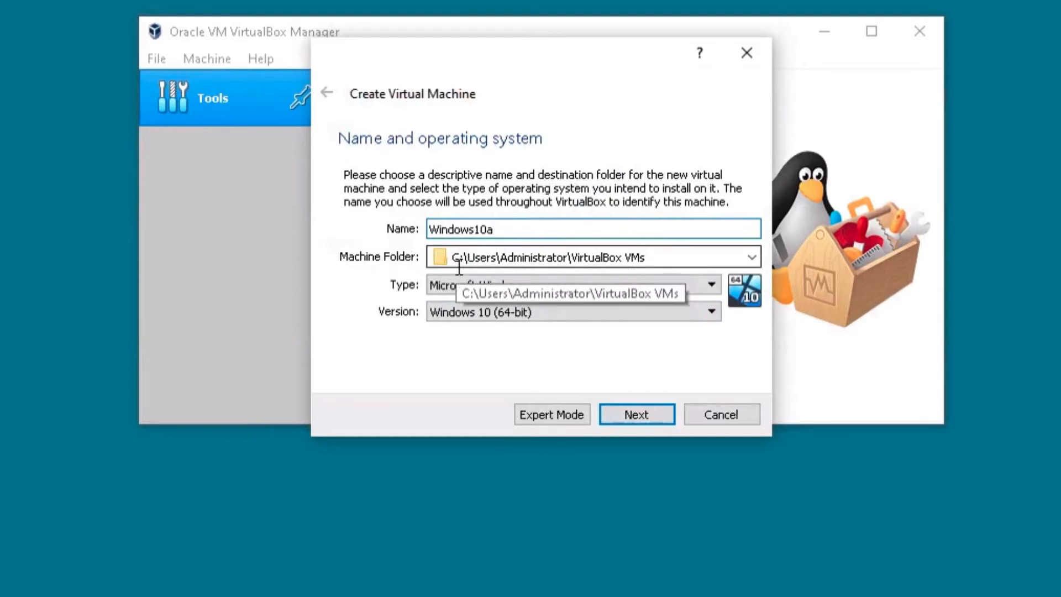
- Browse for a different machine folder and go to the Home (H:) drive
left_click(753, 262)
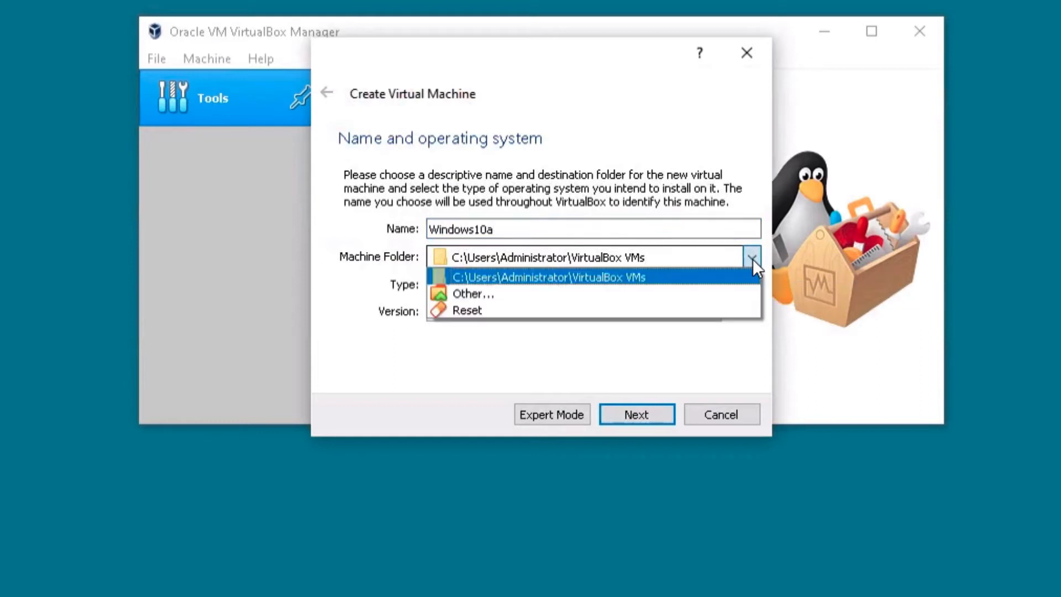
left_click(753, 259)
left_click(752, 258)
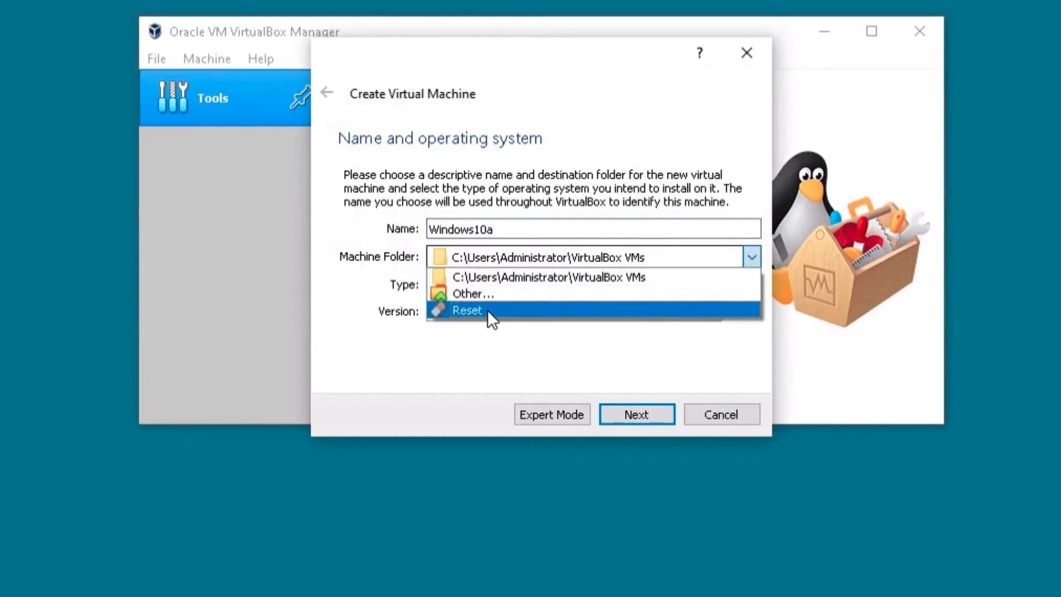
left_click(484, 295)
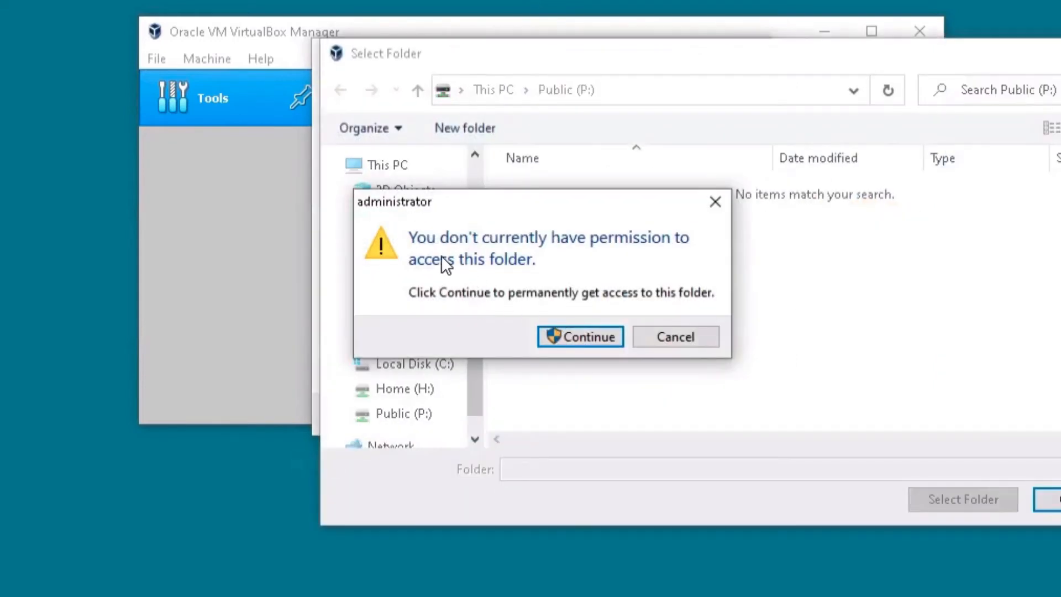
left_click(663, 334)
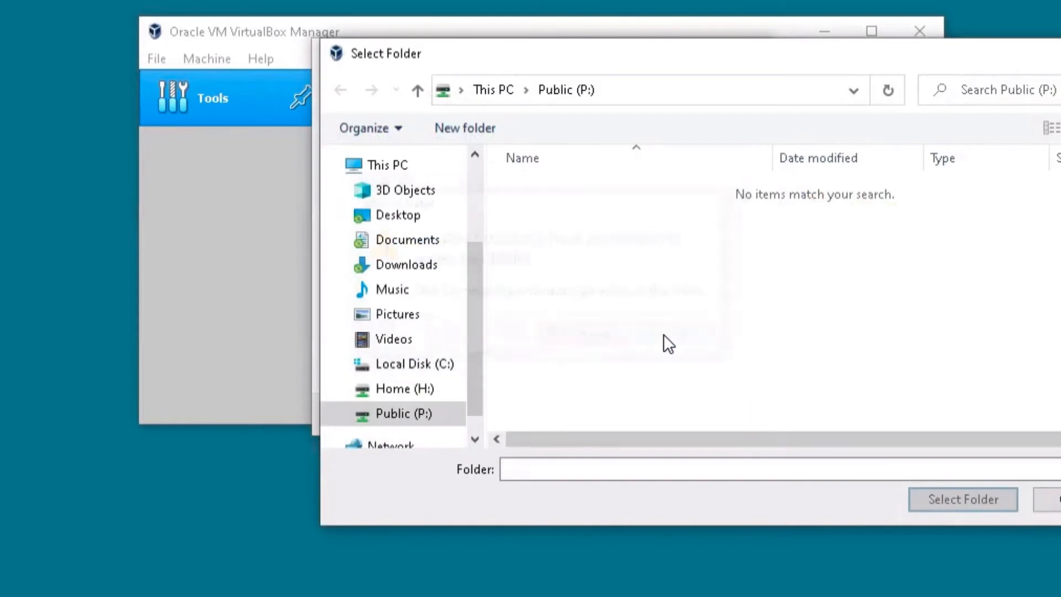
left_click(409, 389)
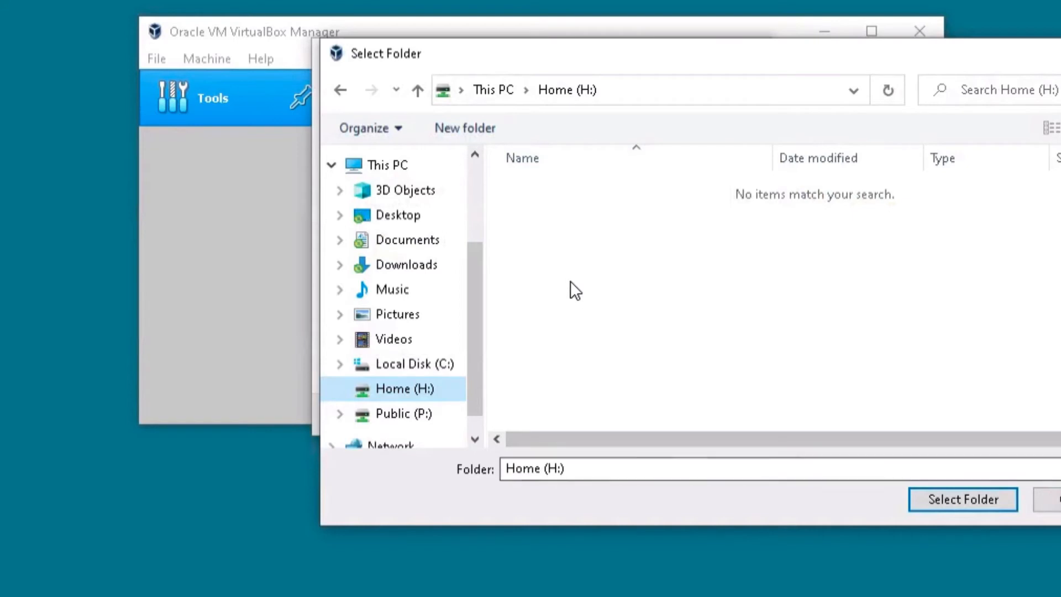
- Create a folder named VM on the Home (H:) drive, use it as the machine folder and continue to the memory settings
right_click(569, 310)
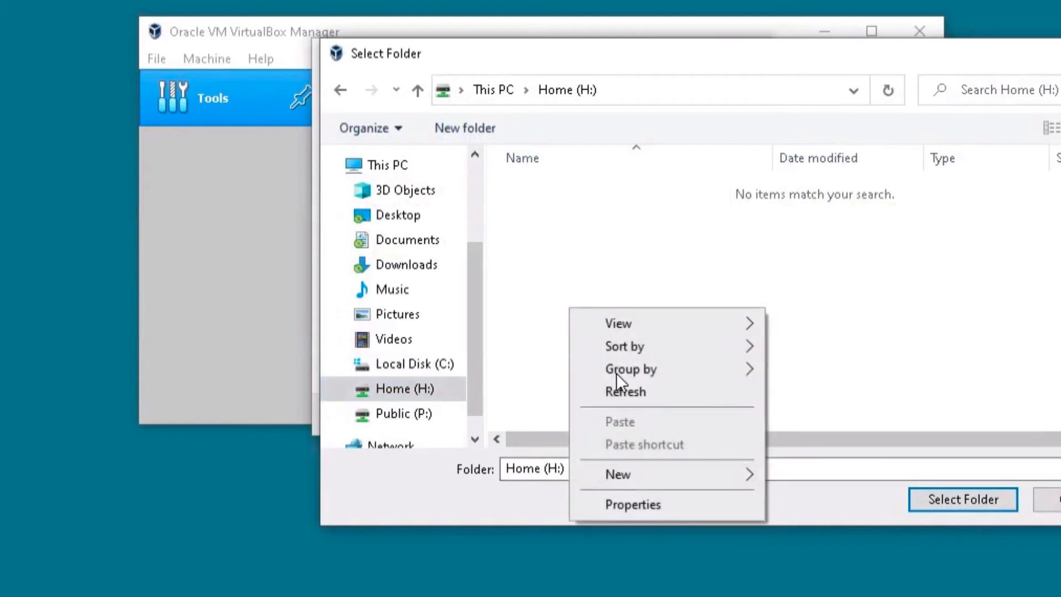
mouse_move(662, 479)
left_click(802, 476)
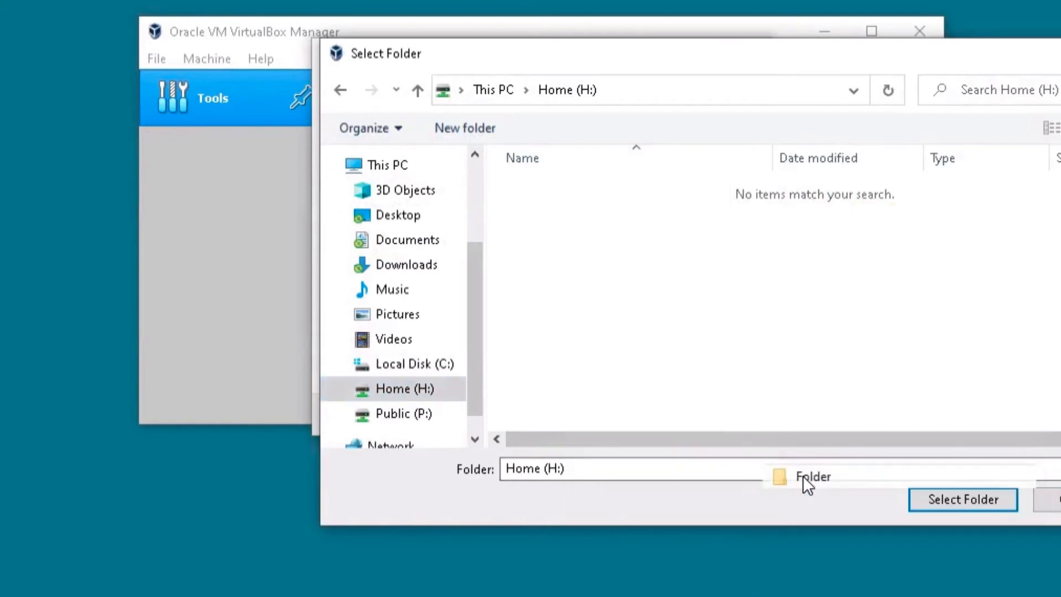
type("VM")
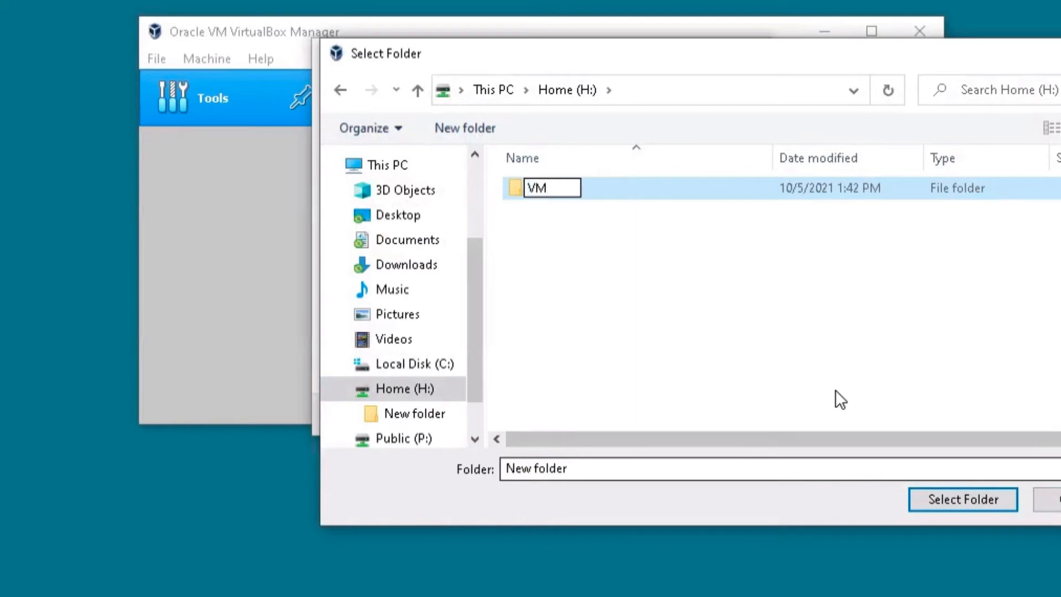
left_click(745, 312)
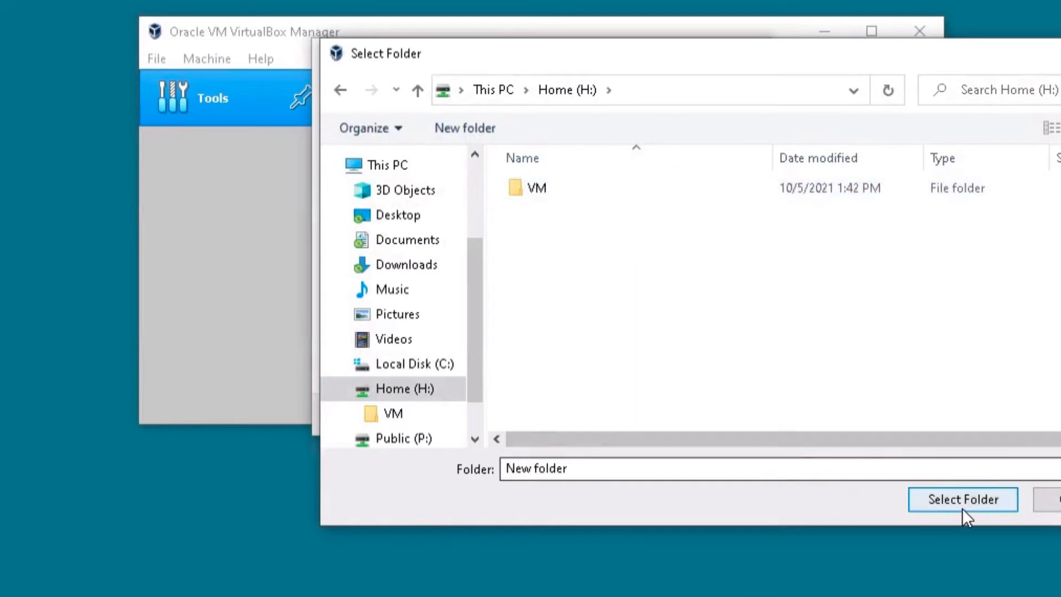
left_click(534, 194)
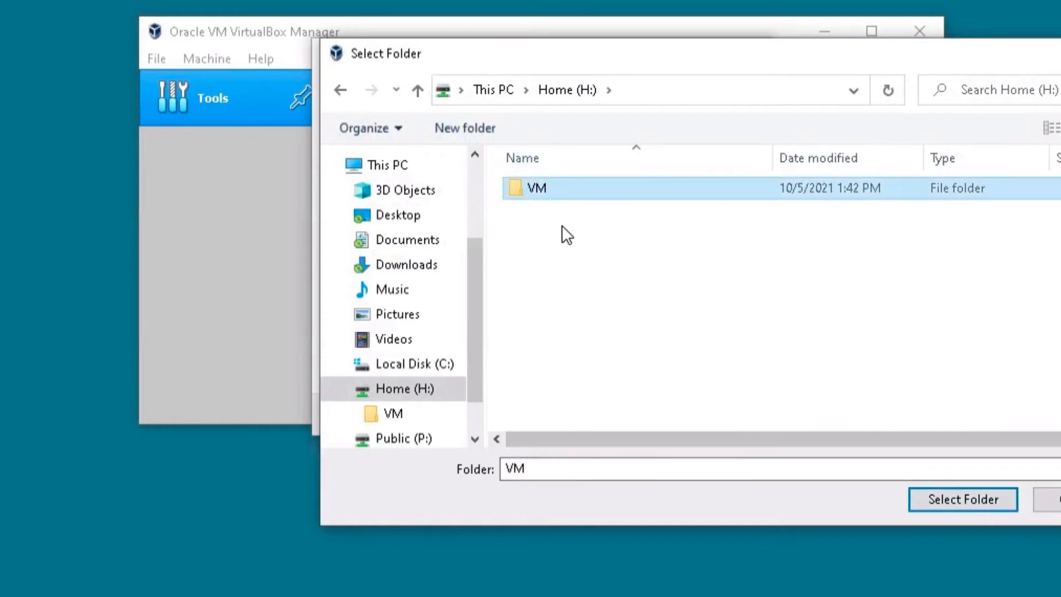
left_click(961, 503)
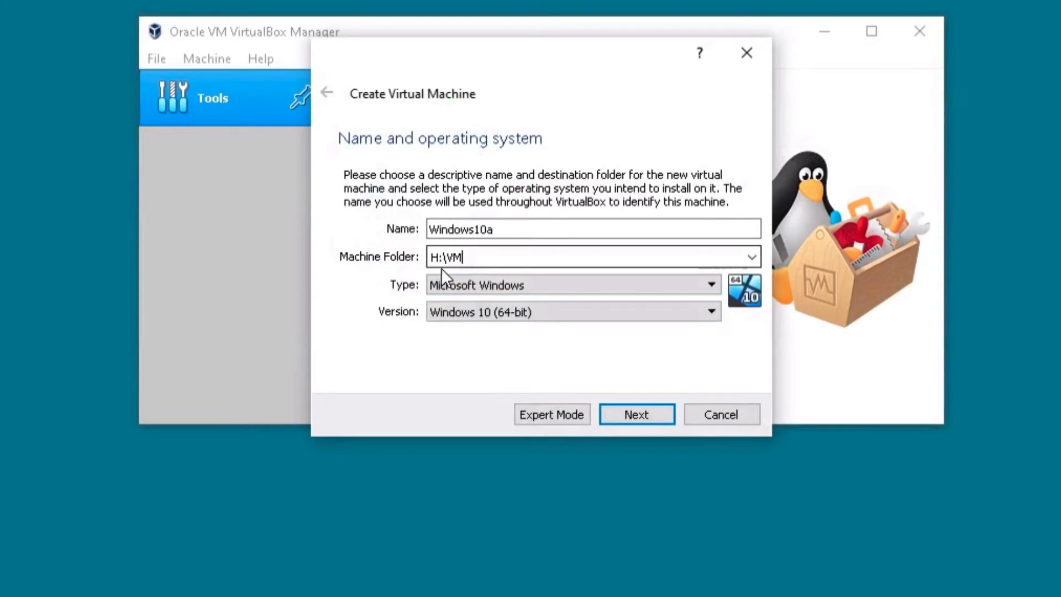
left_click(648, 418)
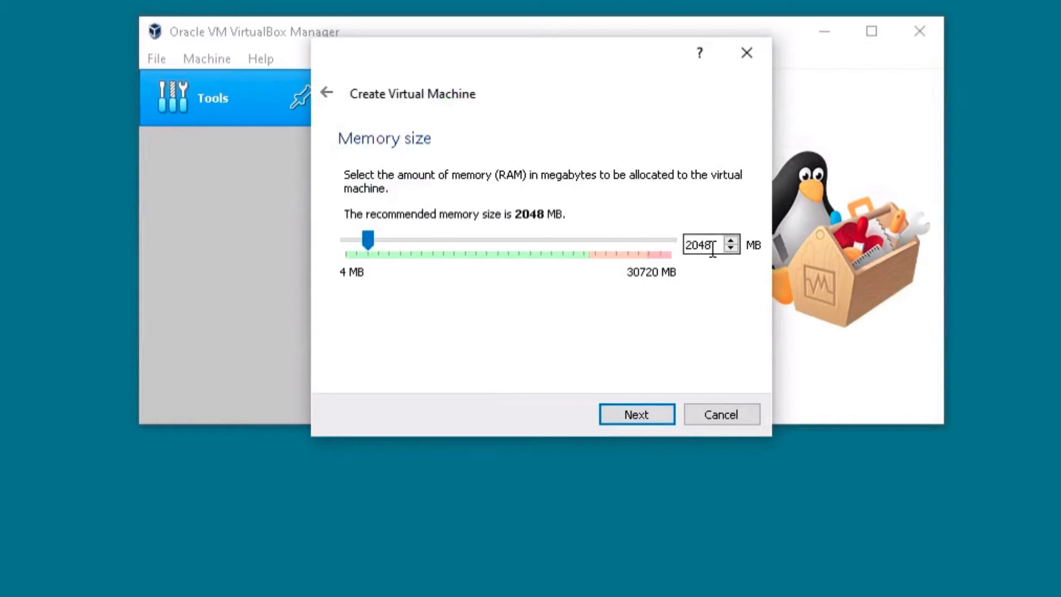
- Allocate 4096 MB of memory to the virtual machine and continue to the hard disk settings
left_click_drag(712, 245, 679, 251)
type("4096")
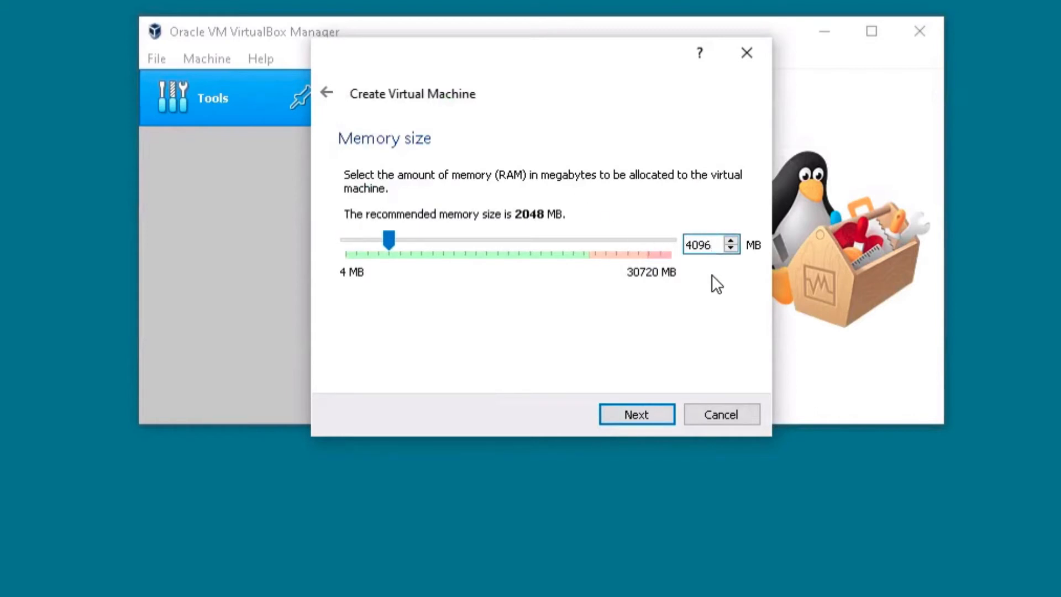
left_click(648, 415)
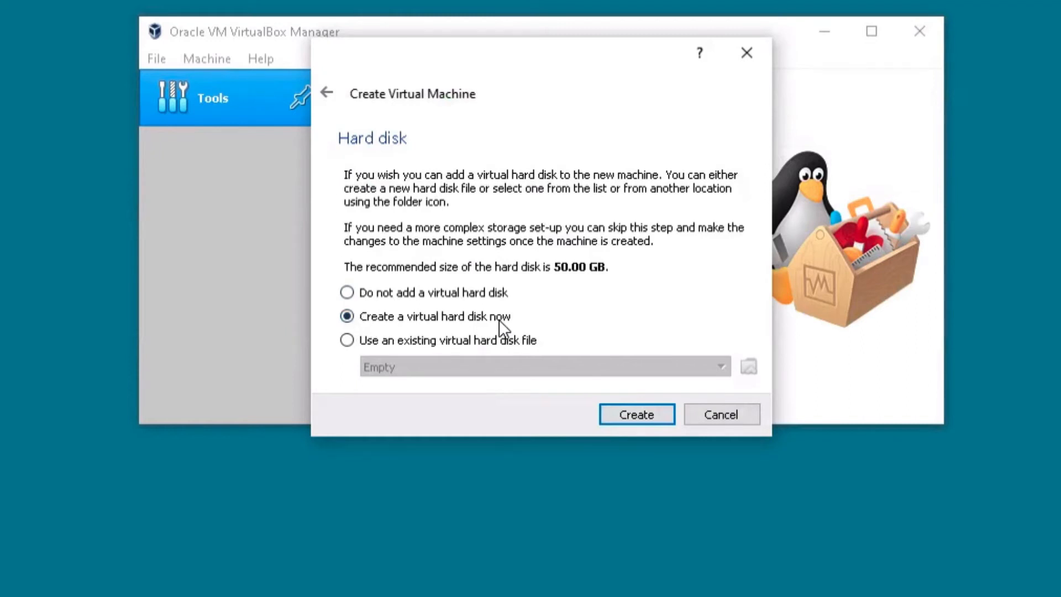
- Choose to create a virtual hard disk now, as a dynamically allocated VDI (VirtualBox Disk Image)
left_click(645, 417)
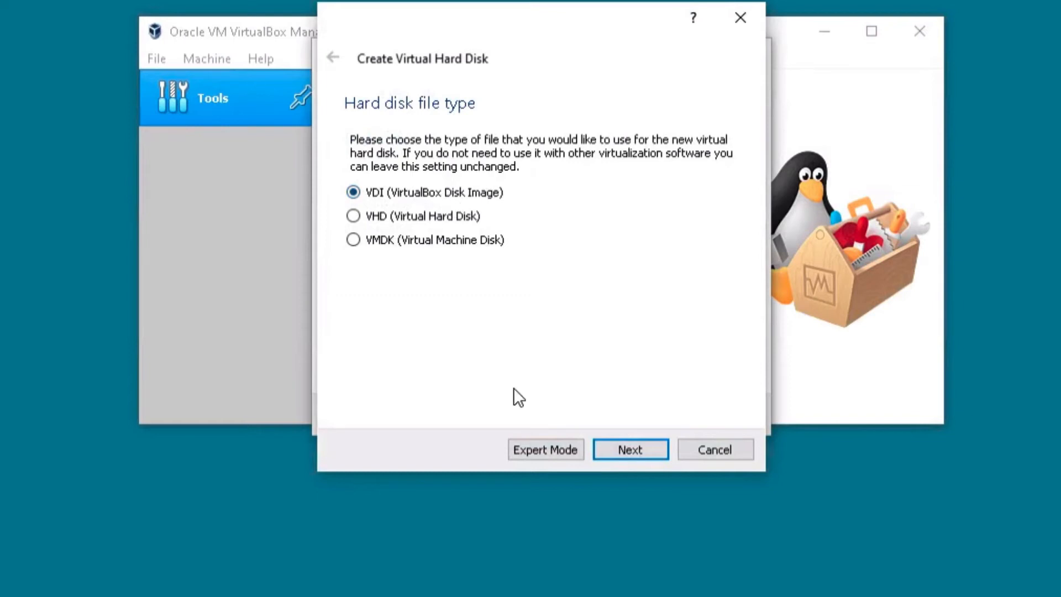
left_click(643, 452)
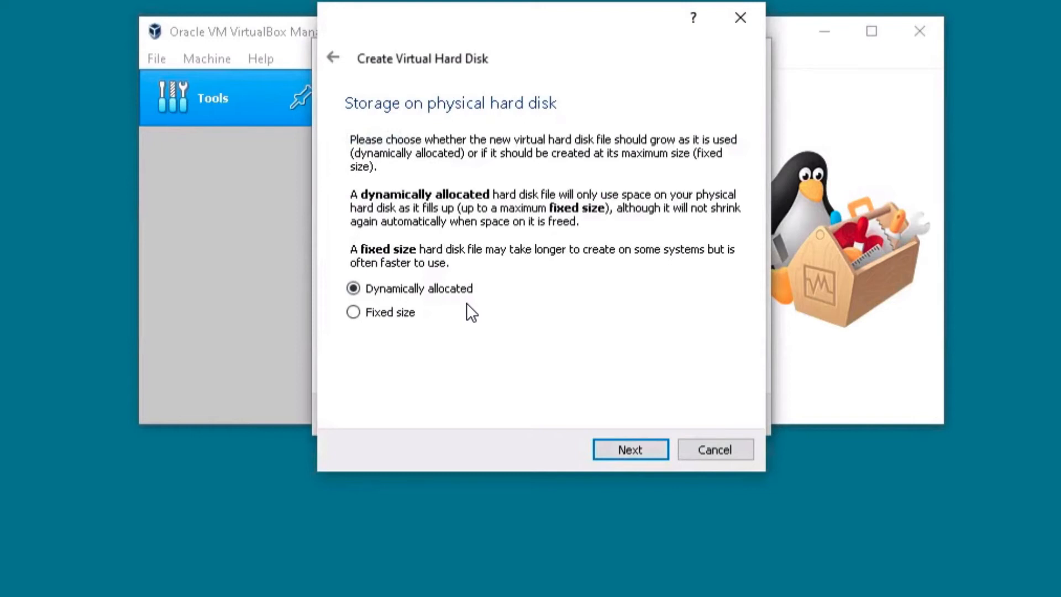
left_click(634, 450)
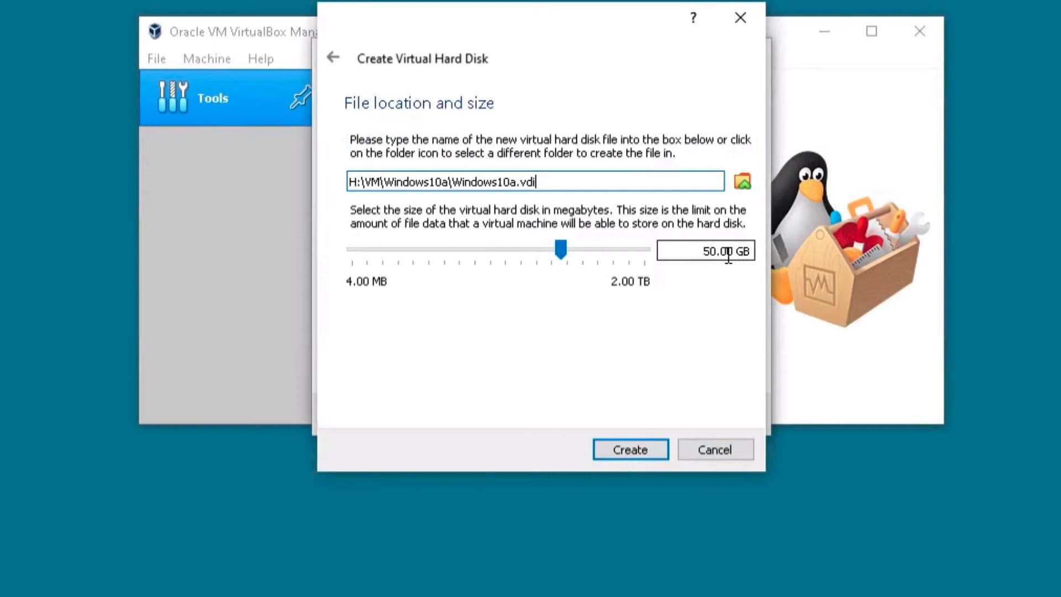
- Set the virtual hard disk size to 100 GB and create the disk as H:\VM\Windows10a\Windows10a.vdi
left_click(710, 252)
key("BackSpace")
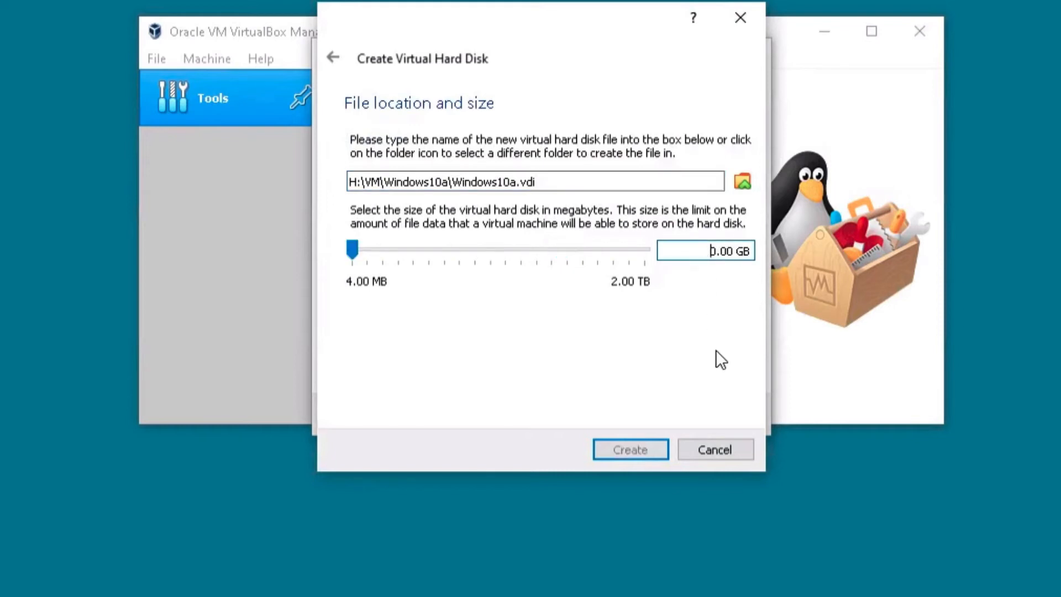
type("10")
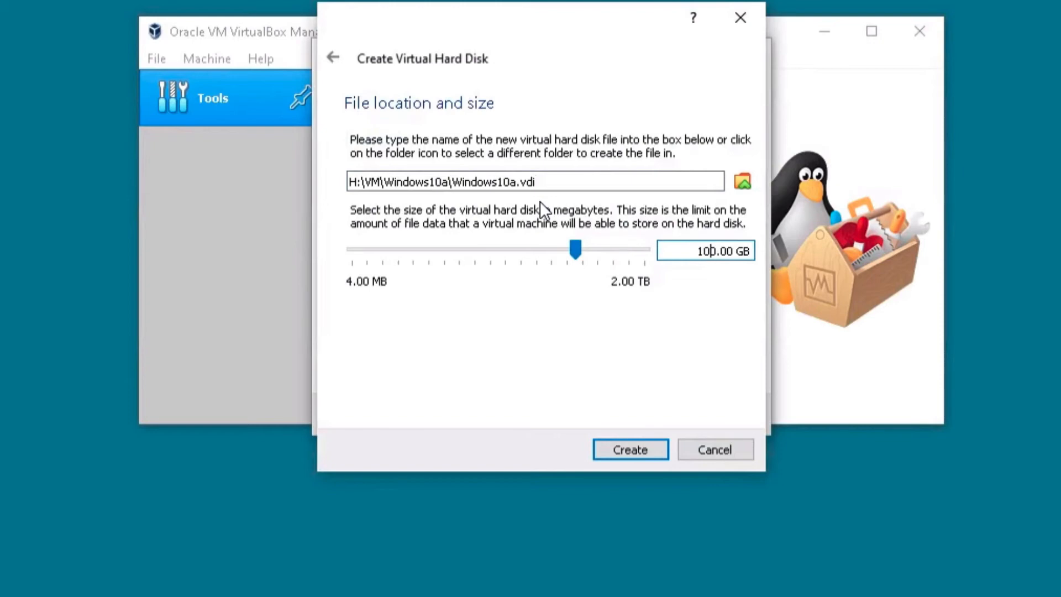
left_click(629, 450)
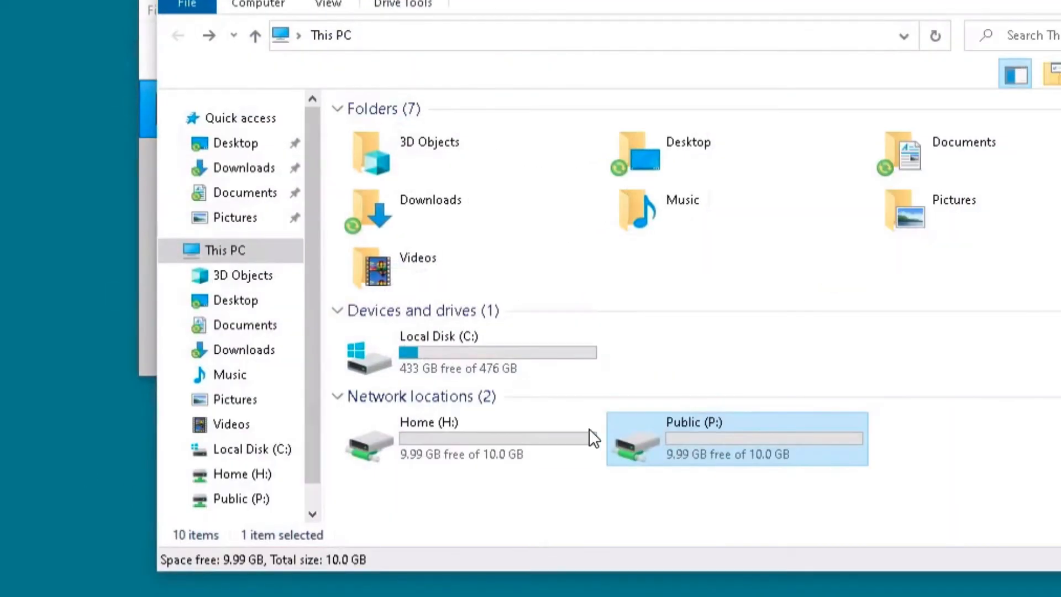
- Open the VM\Windows10a folder on the Home (H:) drive and examine the virtual machine files, including Windows10a.vdi
double_click(388, 436)
double_click(369, 137)
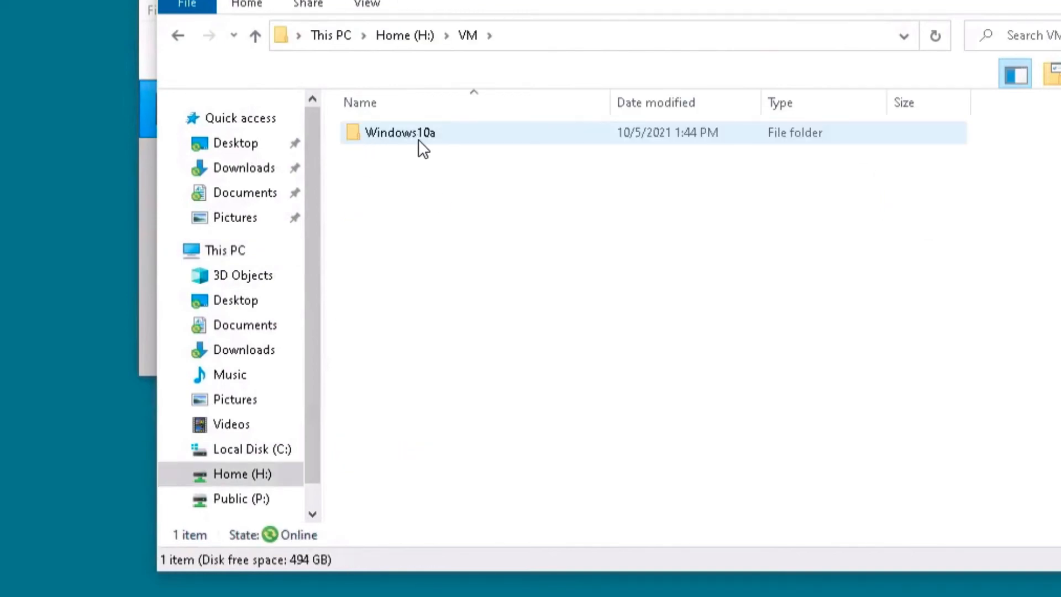
double_click(400, 137)
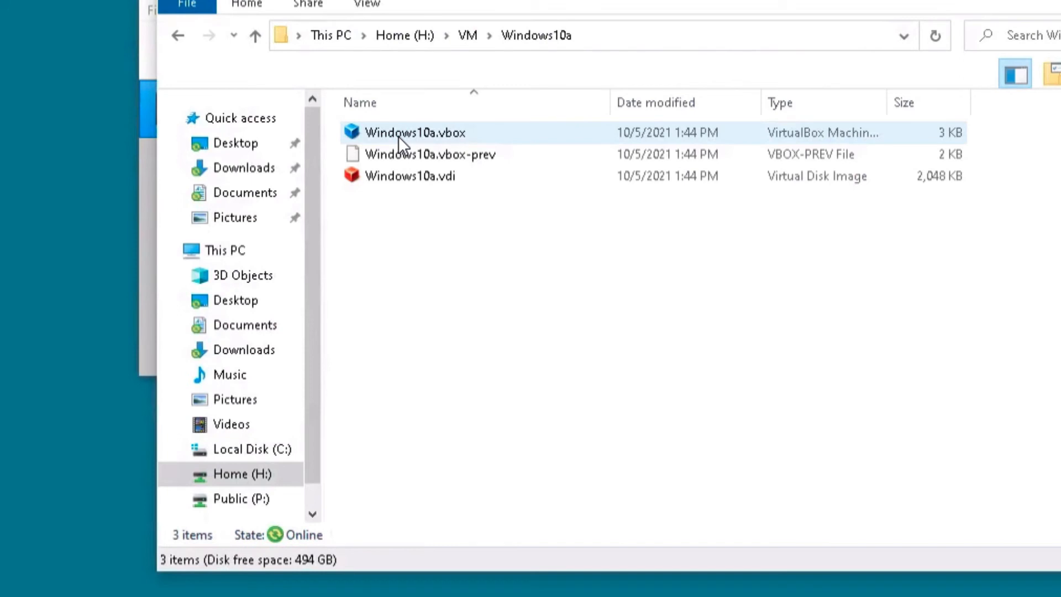
left_click(445, 174)
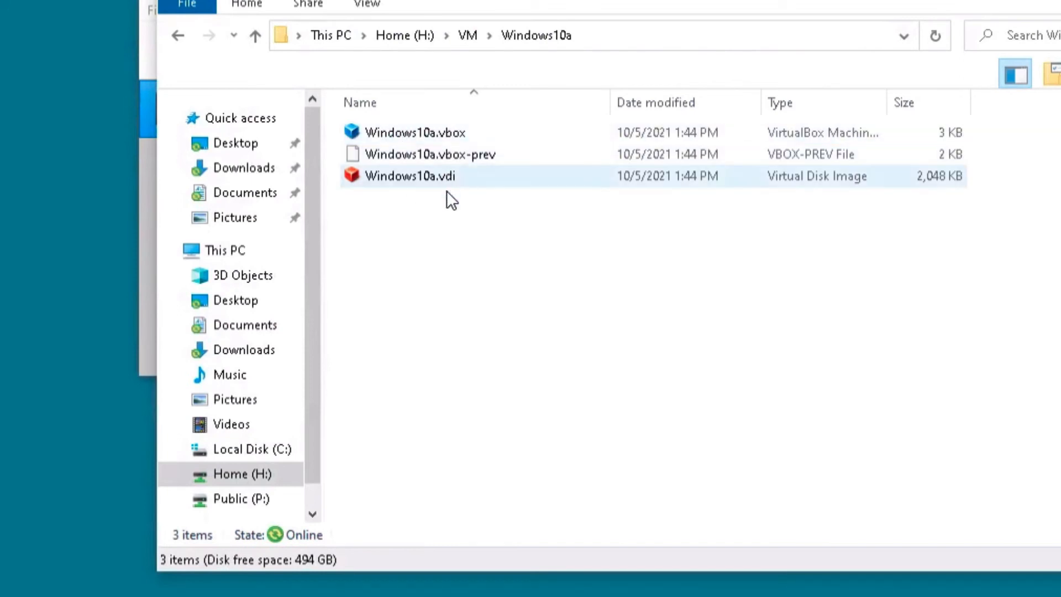
mouse_move(444, 181)
left_click(929, 190)
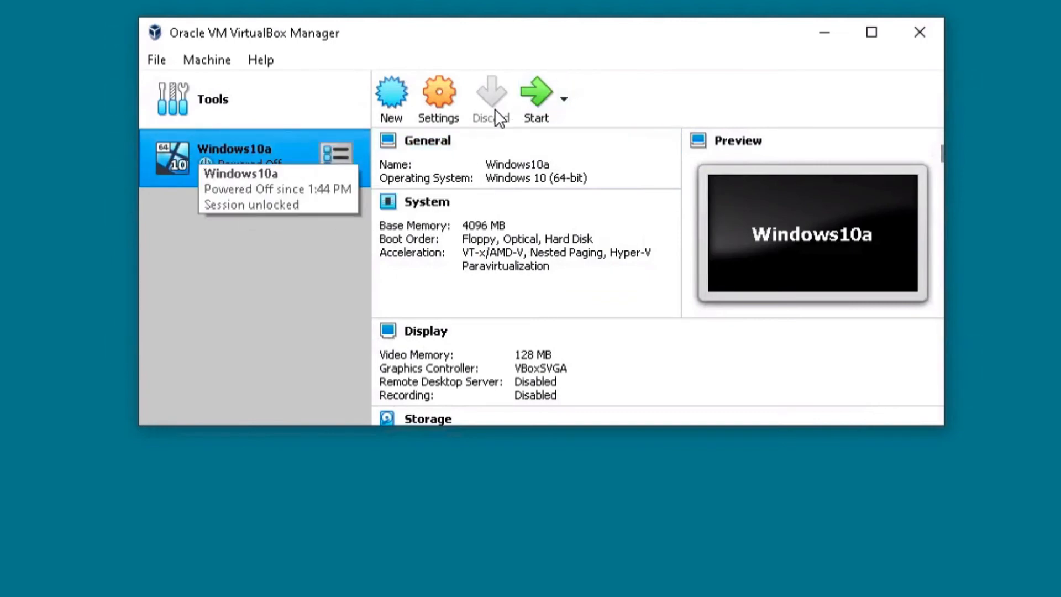
- Start the Windows10a virtual machine without choosing a start-up disk, and power it off
left_click(538, 98)
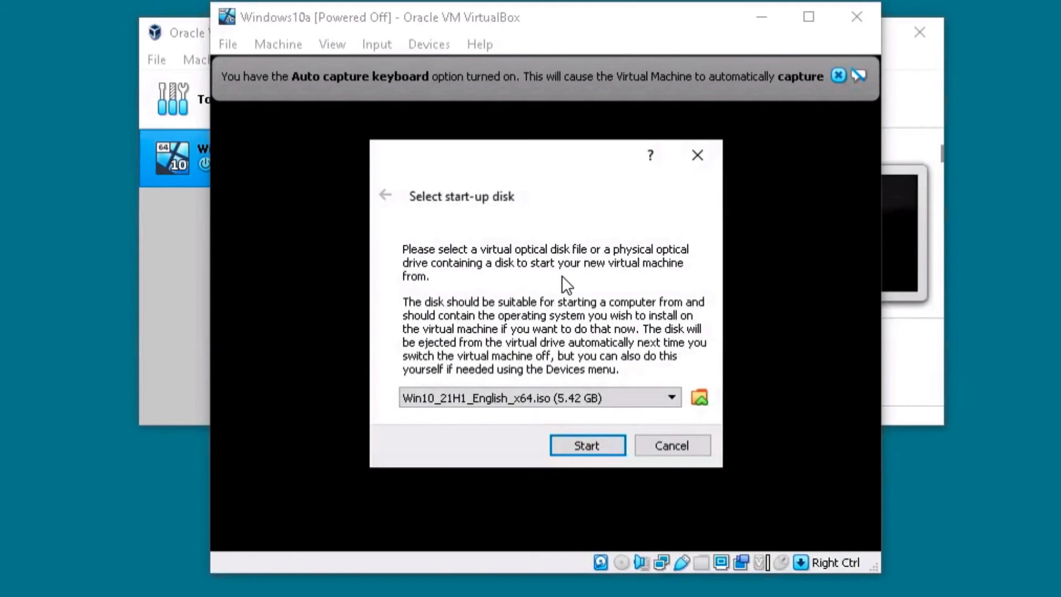
left_click(698, 156)
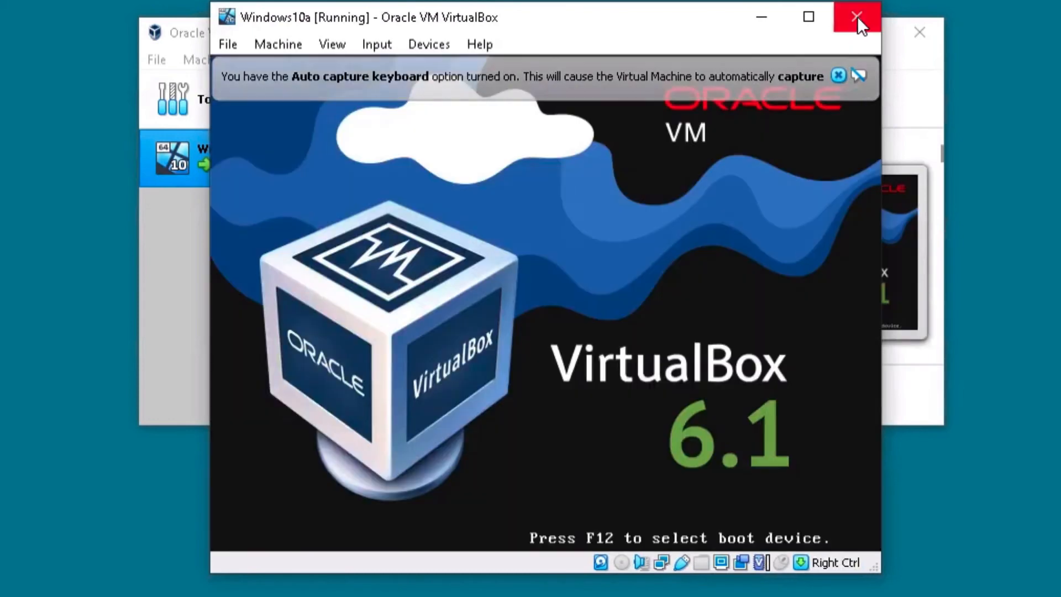
left_click(857, 17)
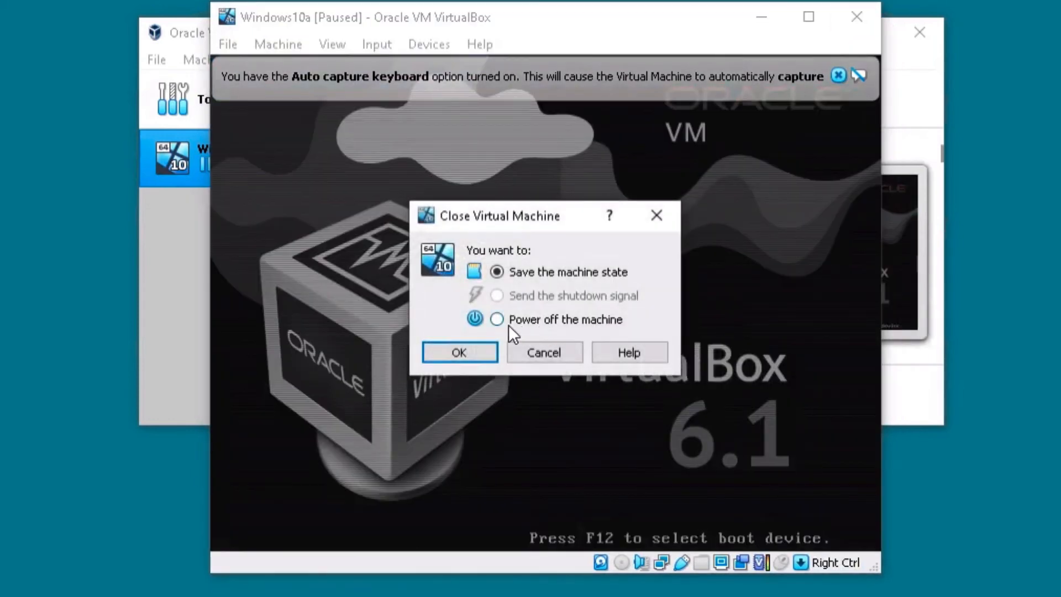
left_click(502, 323)
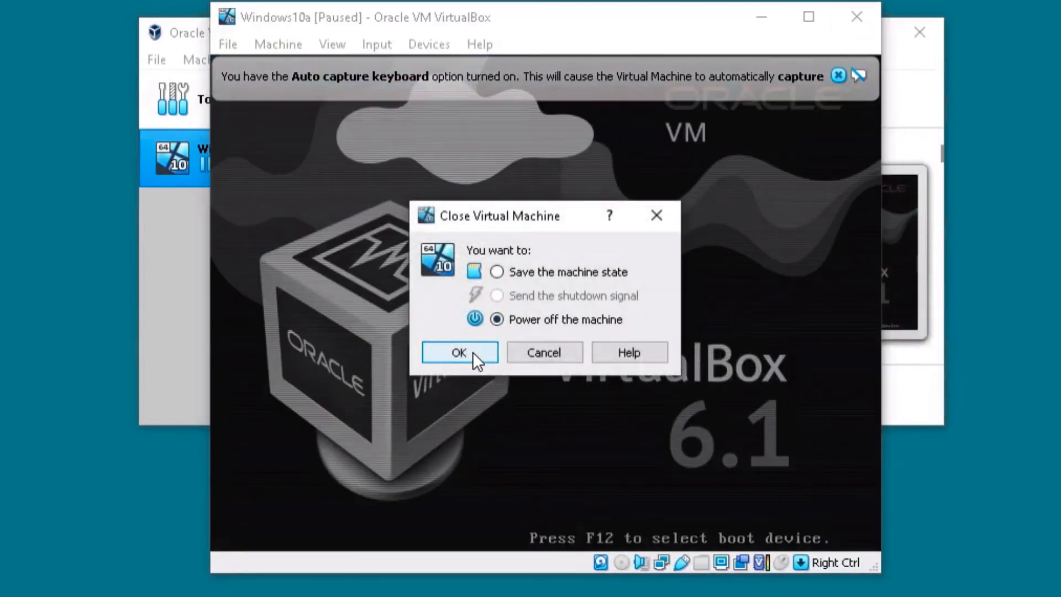
left_click(472, 352)
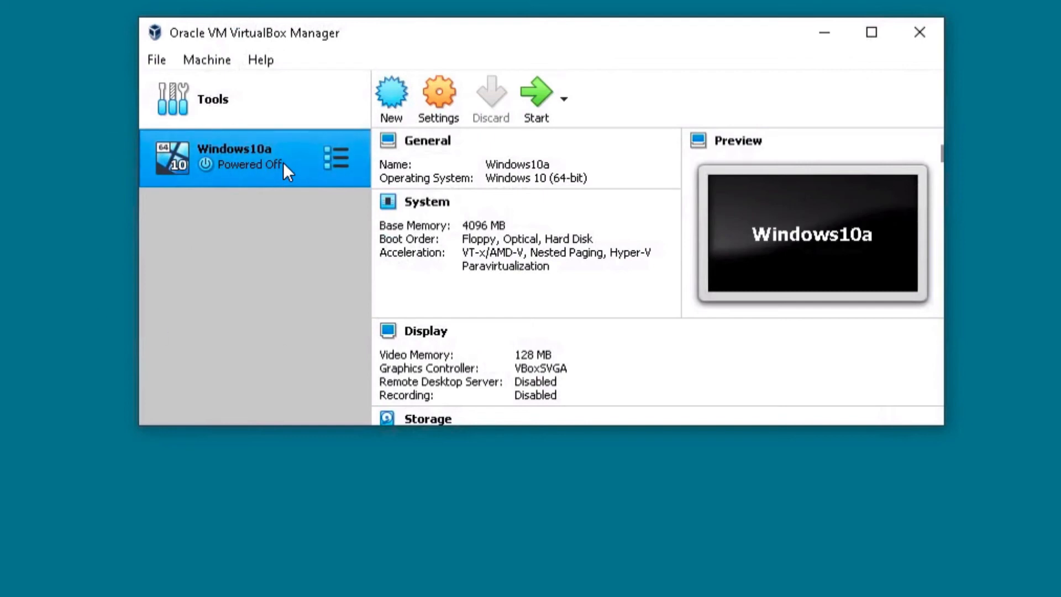
- In the Windows10a storage settings, load Win10_21H1_English_x64.iso from the Public (P:) drive into the empty optical drive and save the settings
left_click(436, 98)
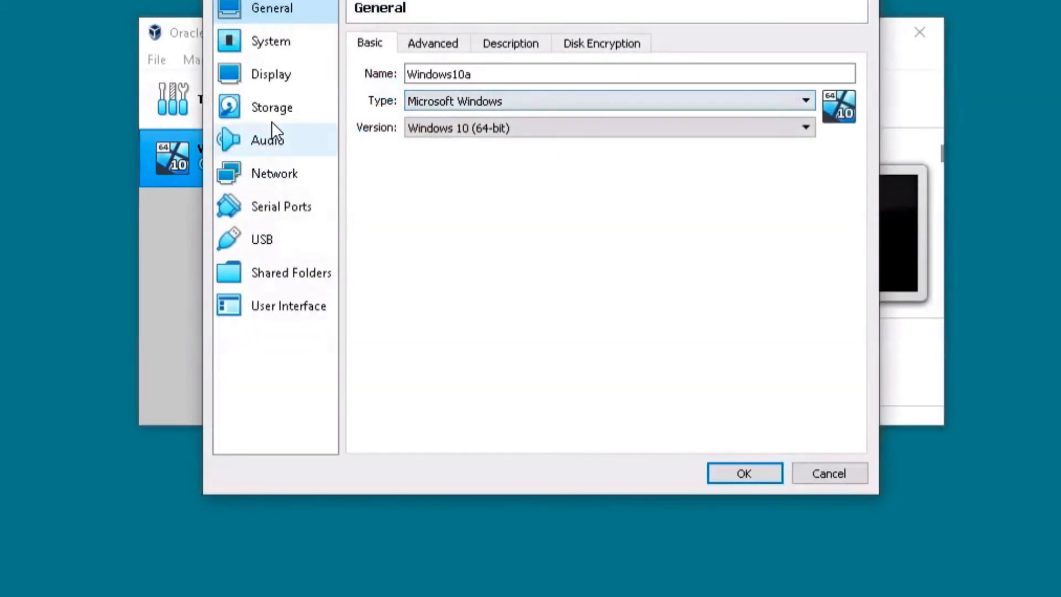
left_click(264, 108)
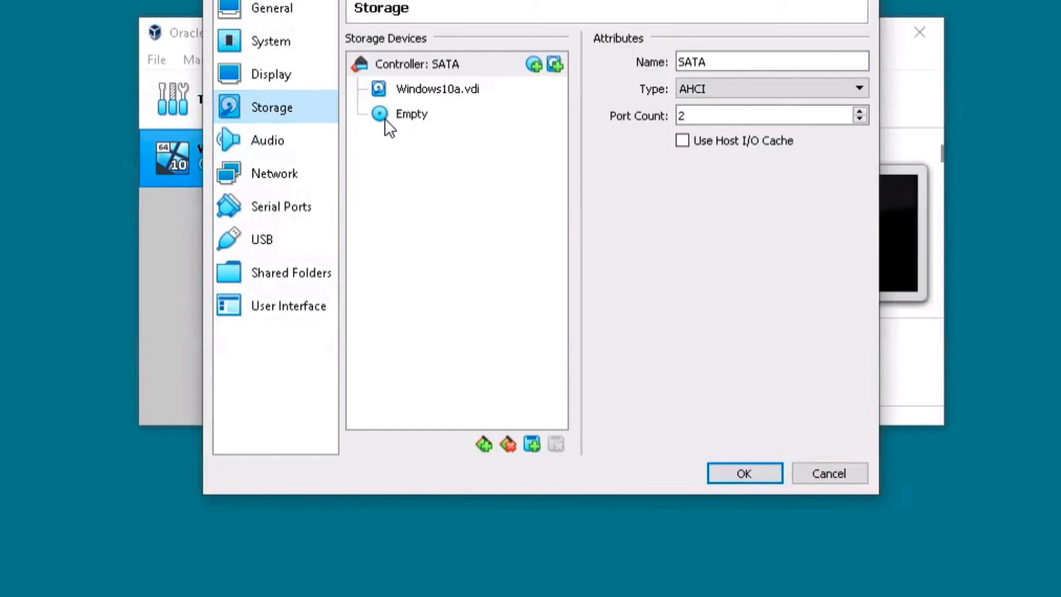
left_click(407, 123)
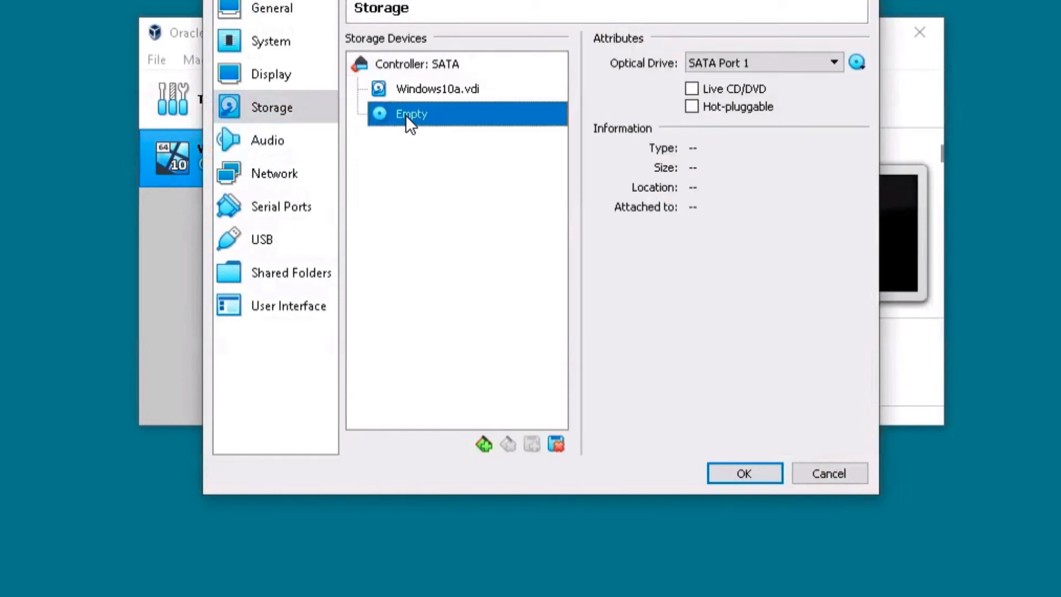
left_click(861, 65)
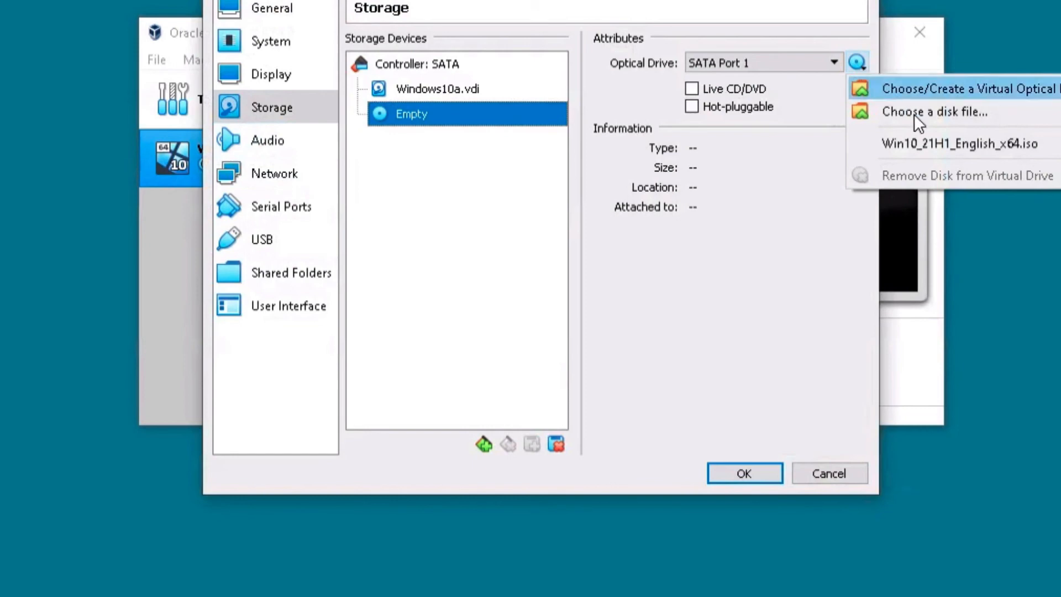
left_click(970, 113)
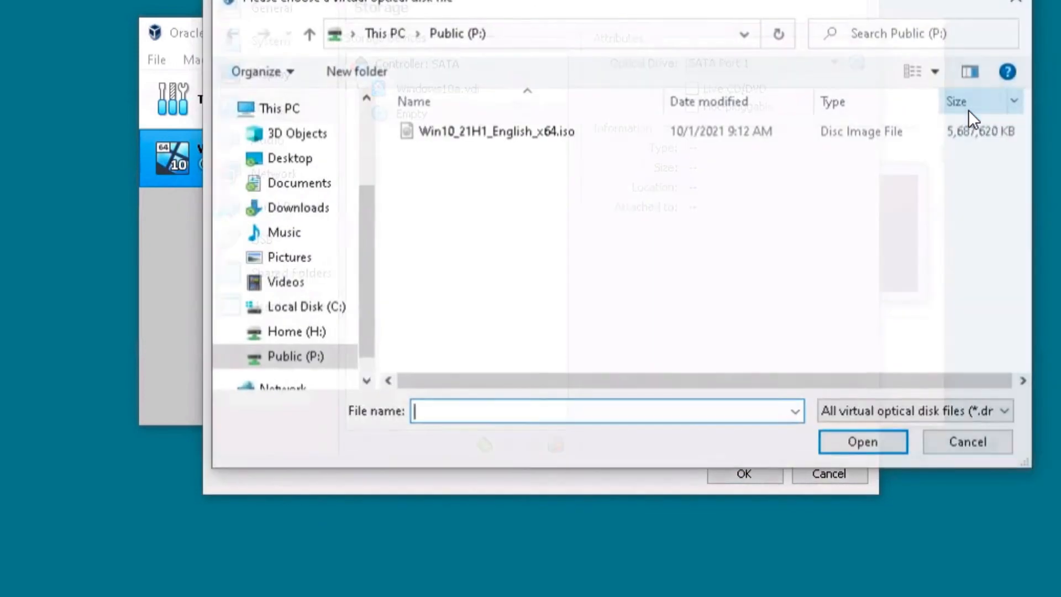
left_click(290, 335)
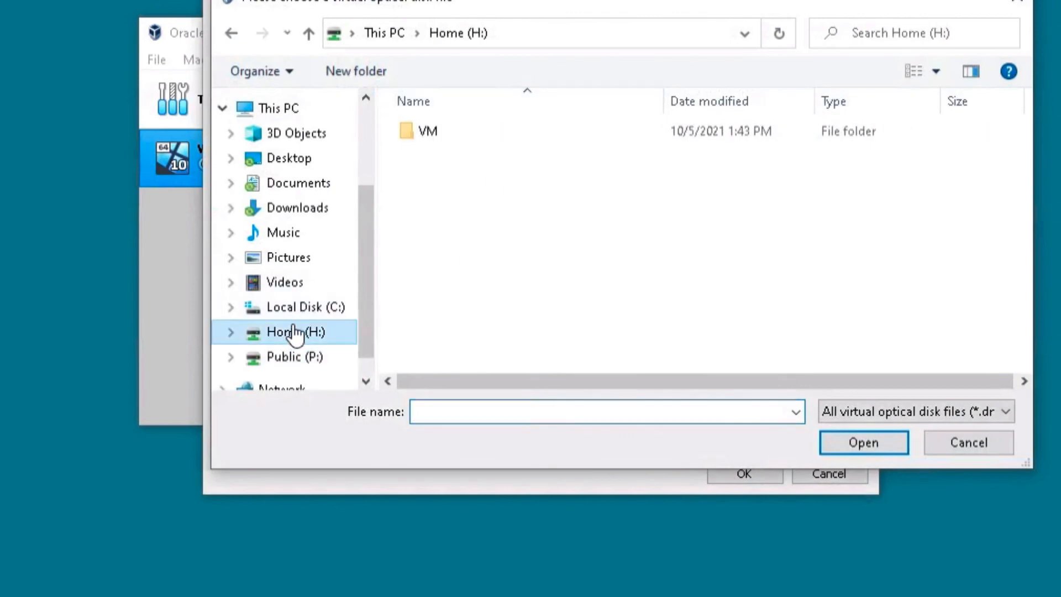
left_click(292, 361)
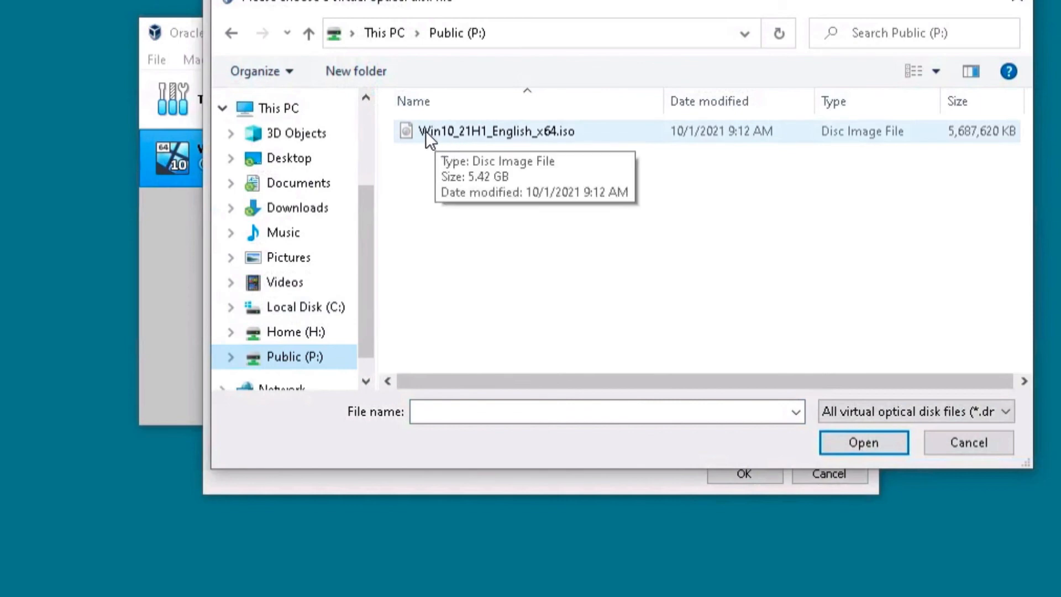
left_click(499, 131)
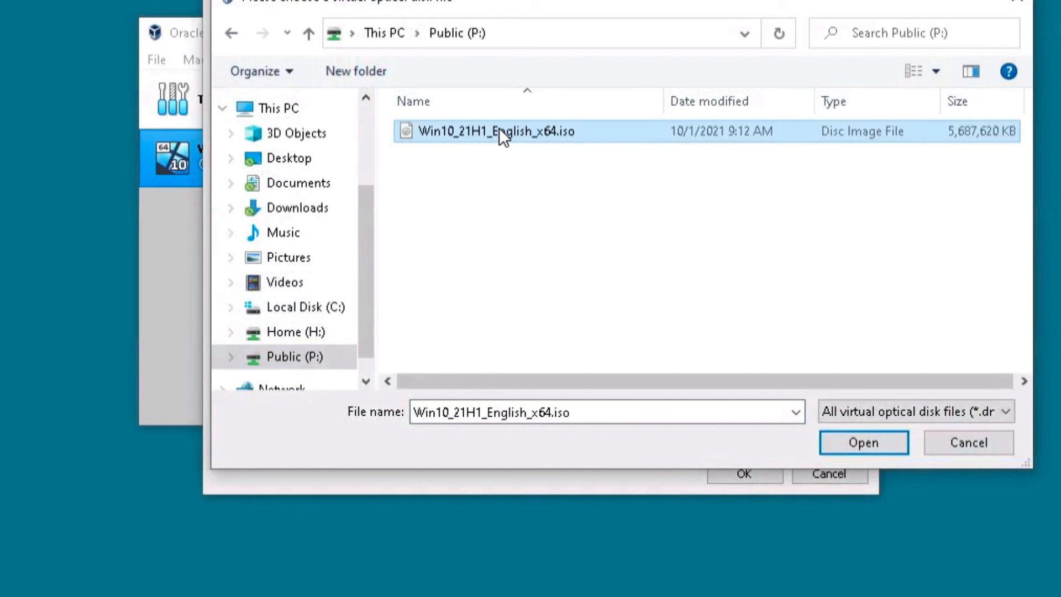
left_click(861, 439)
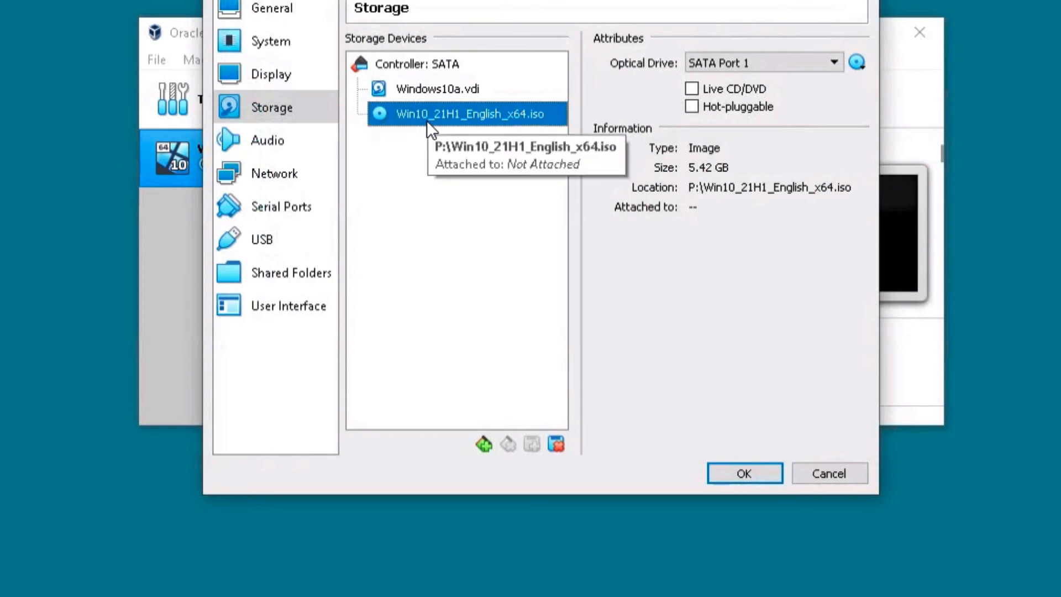
left_click(753, 478)
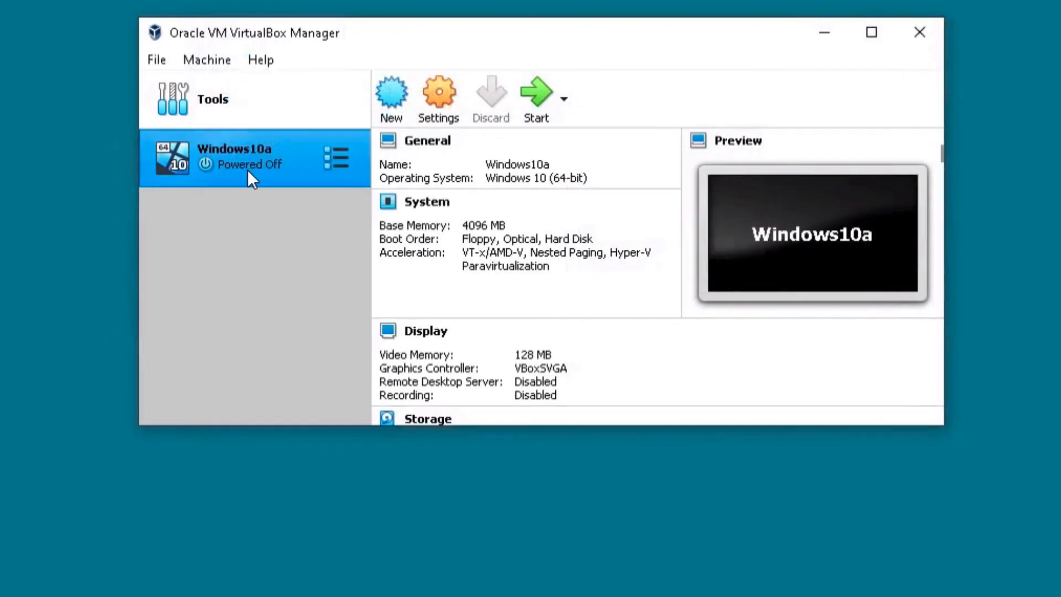
- Start the Windows10a virtual machine, reposition its window, and dismiss the keyboard and mouse capture messages without capturing the mouse
left_click(537, 102)
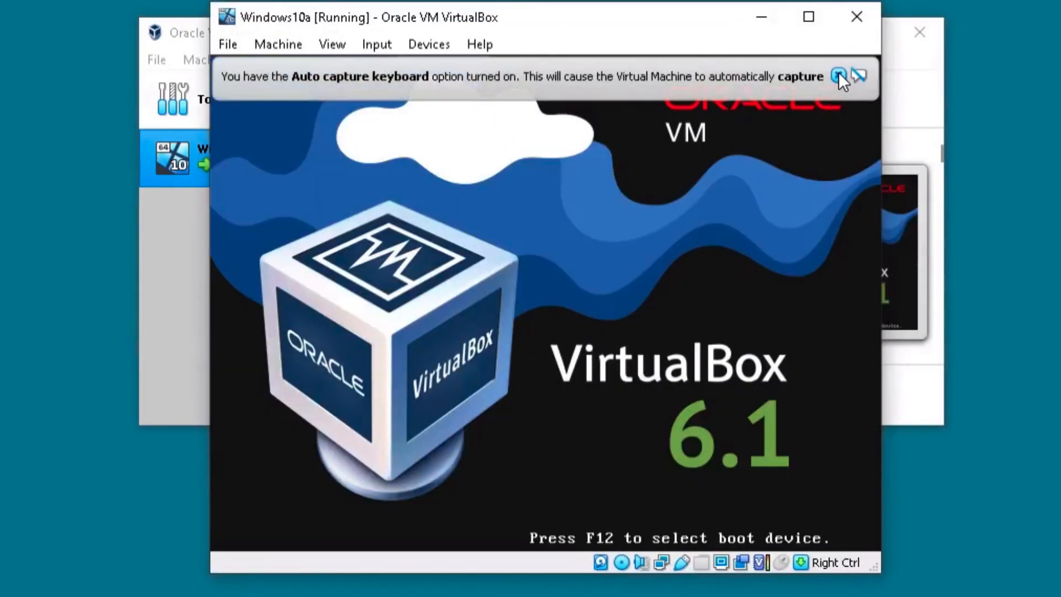
left_click(837, 75)
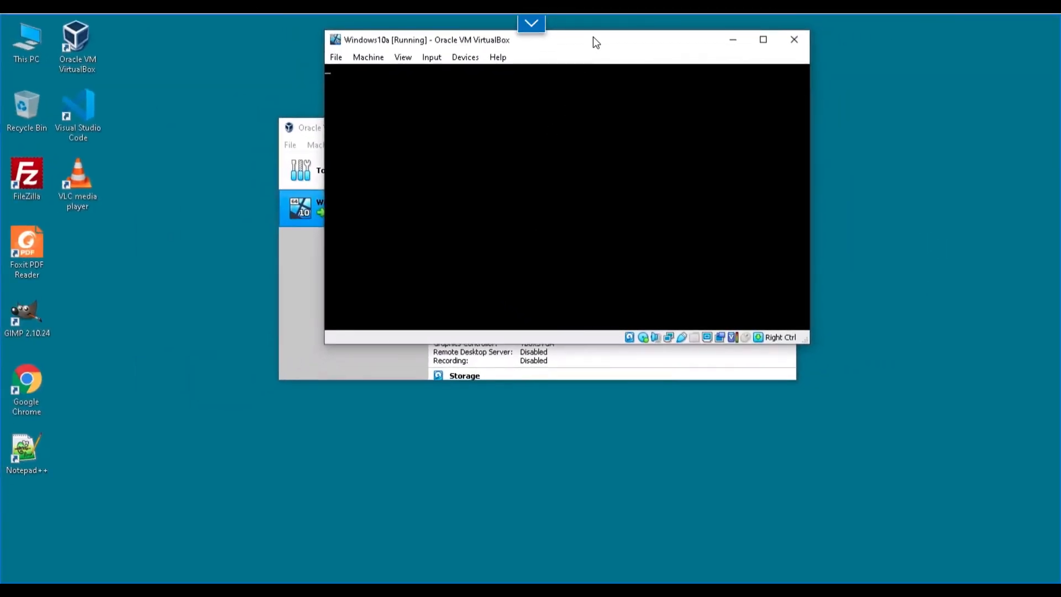
left_click_drag(592, 37, 544, 126)
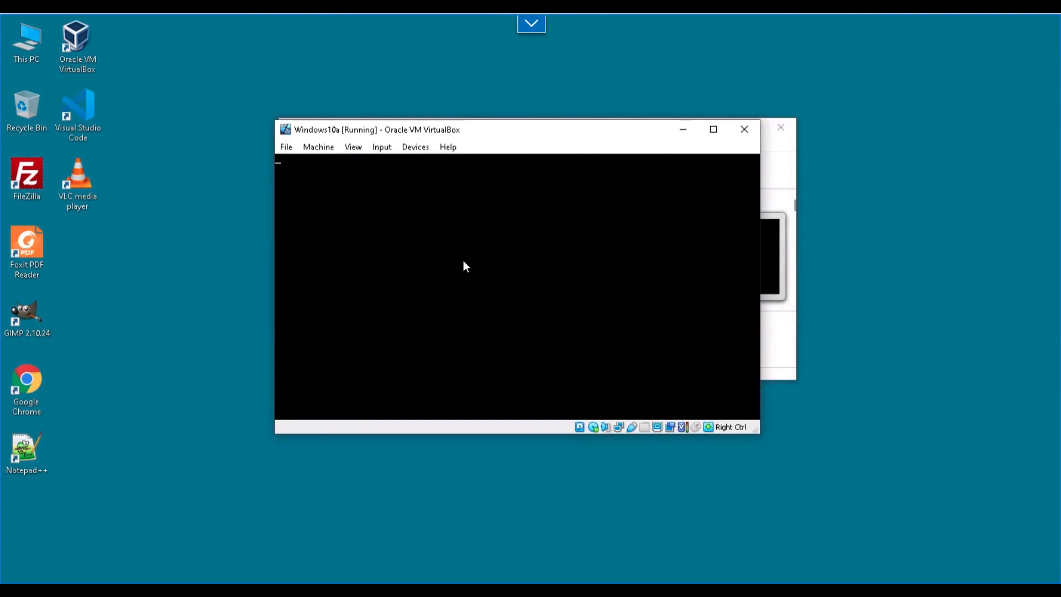
left_click(463, 260)
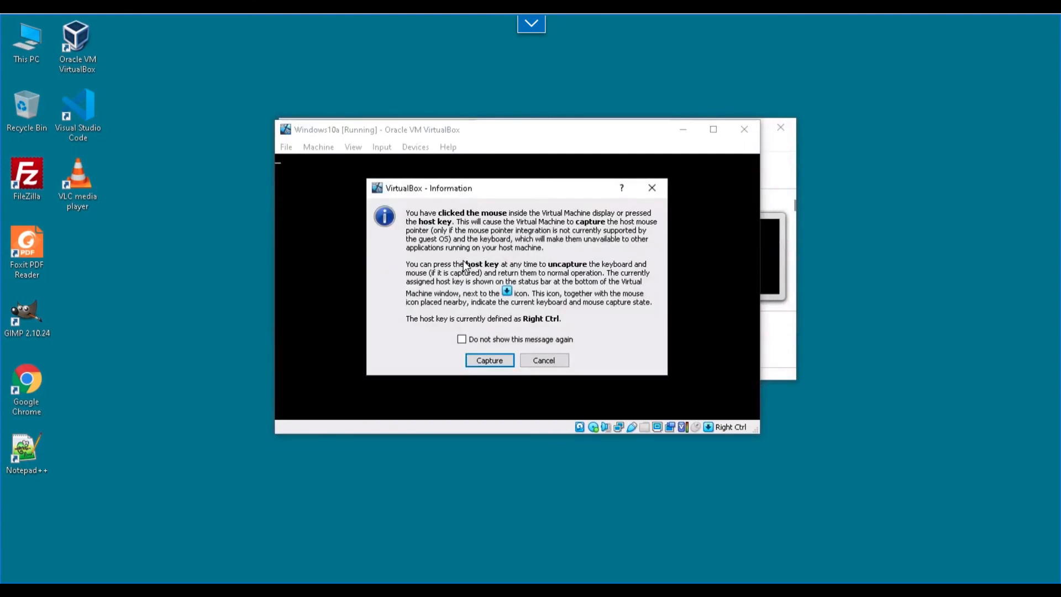
left_click(652, 188)
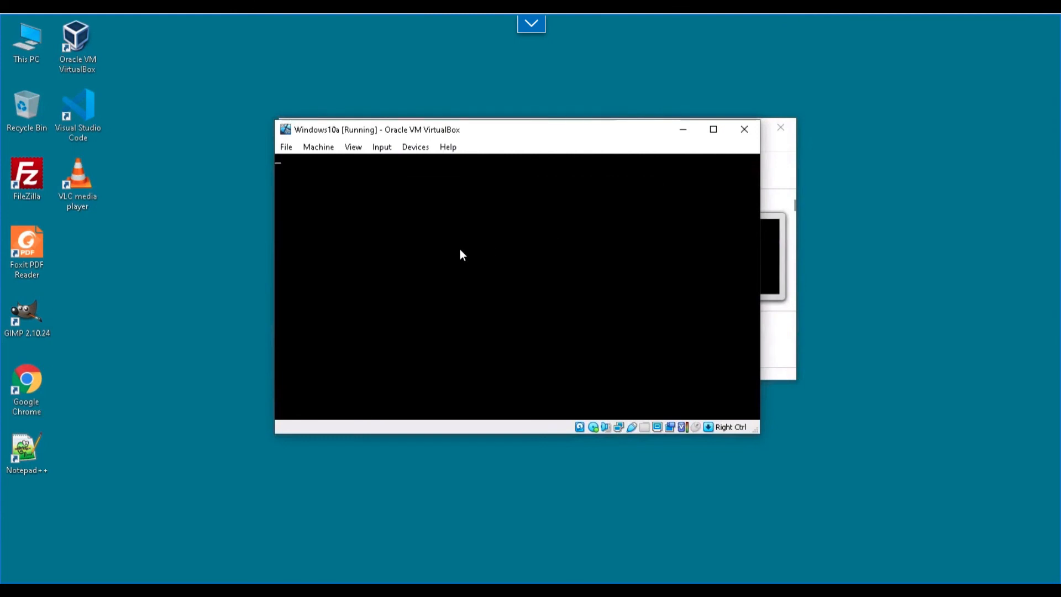